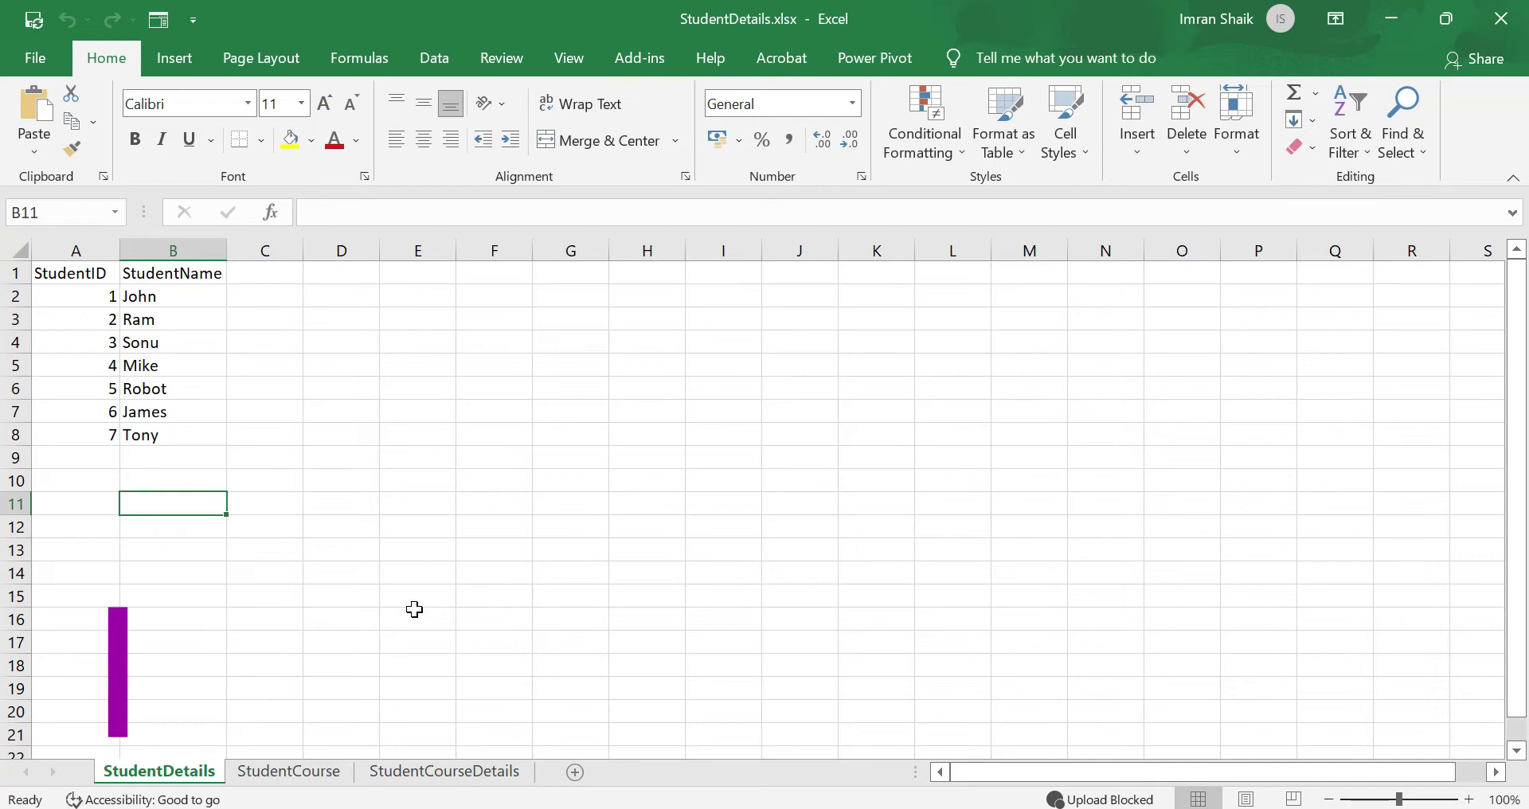
- Flip through the StudentDetails, StudentCourse and StudentCourseDetails sheets, ending on StudentCourseDetails
{"action": "left_click", "coordinate": [280, 775]}
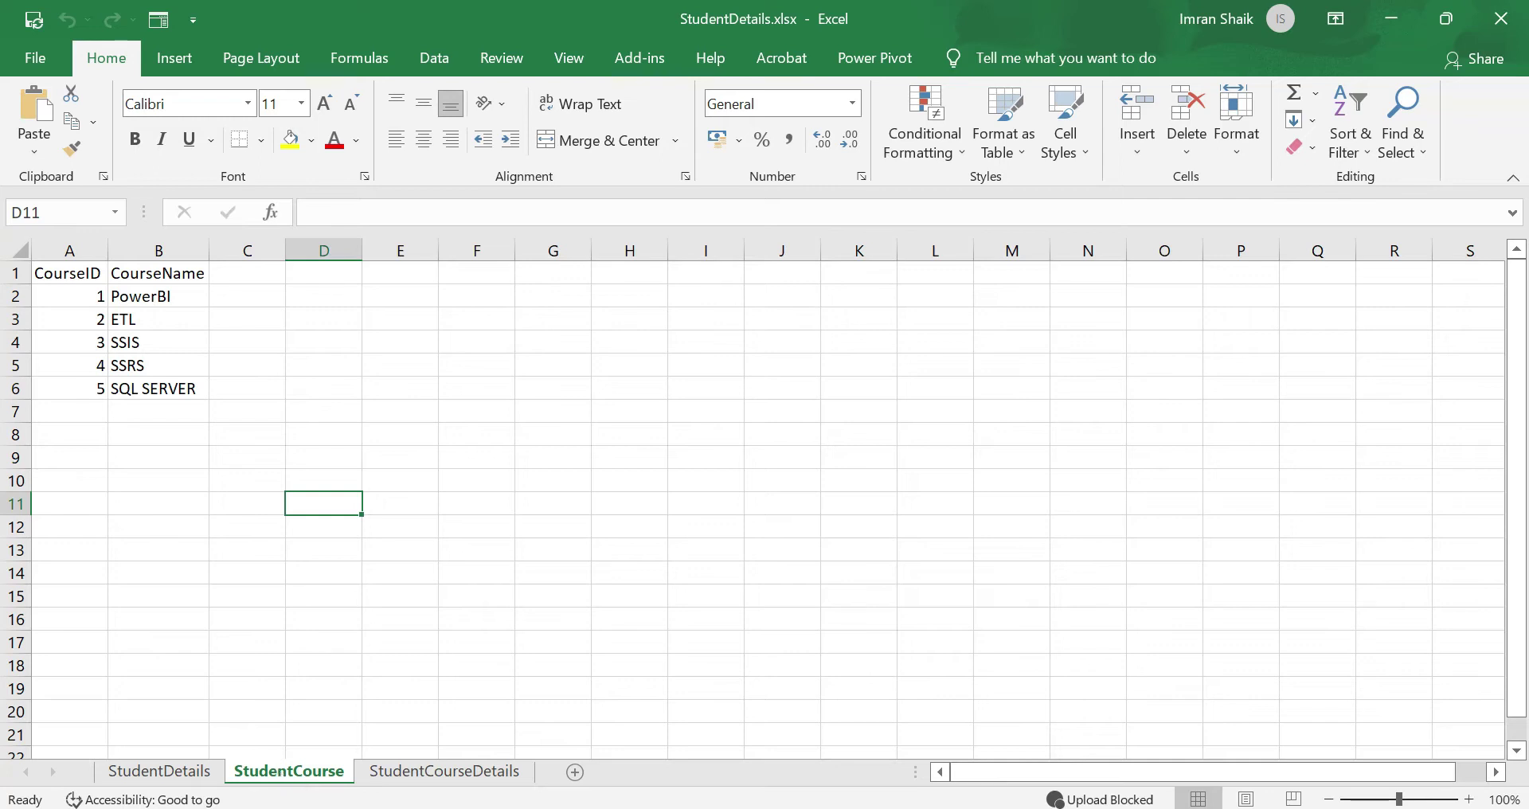
{"action": "left_click", "coordinate": [448, 769]}
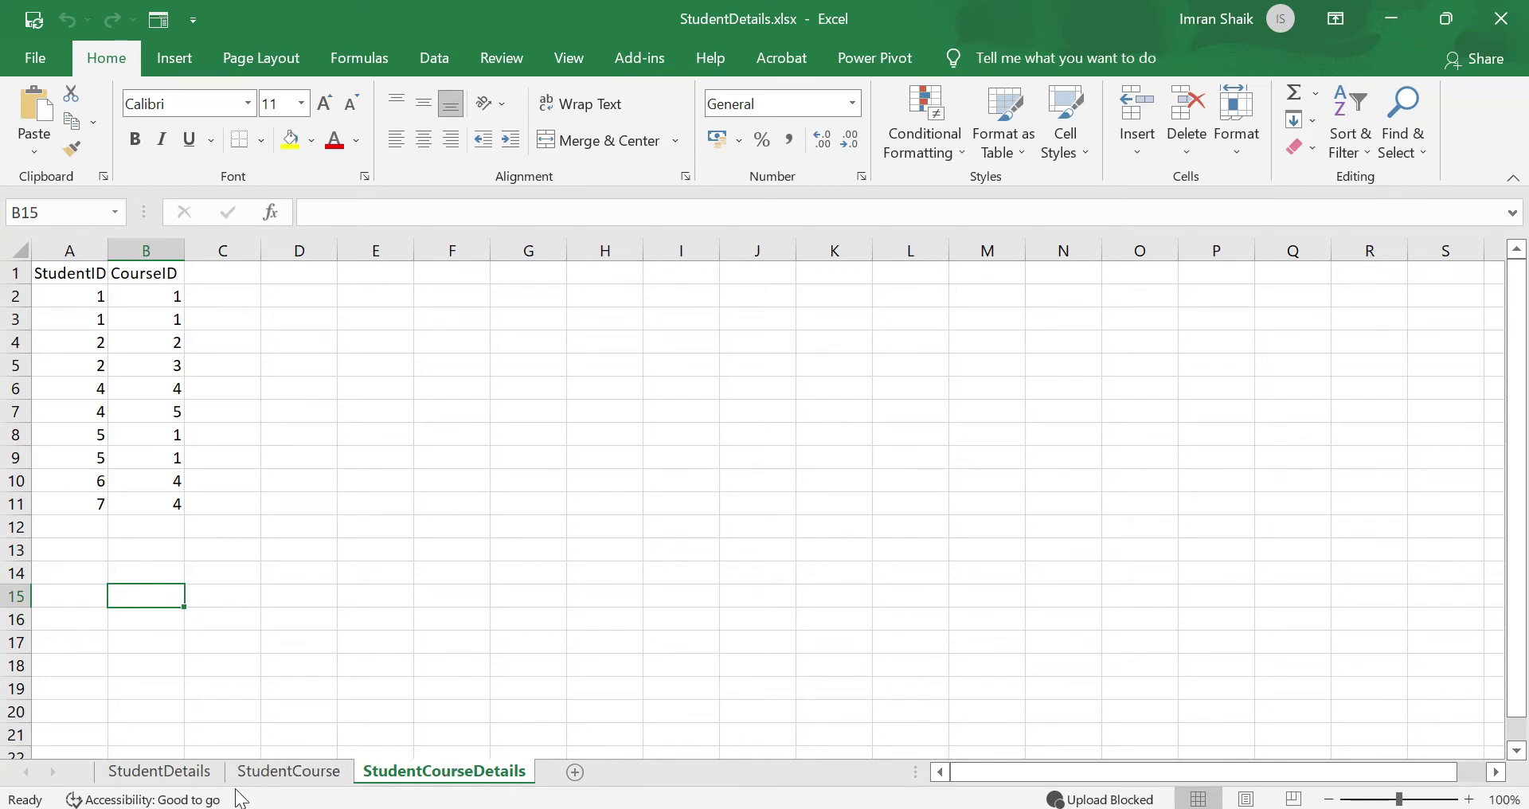
{"action": "left_click", "coordinate": [197, 784]}
{"action": "left_click", "coordinate": [277, 774]}
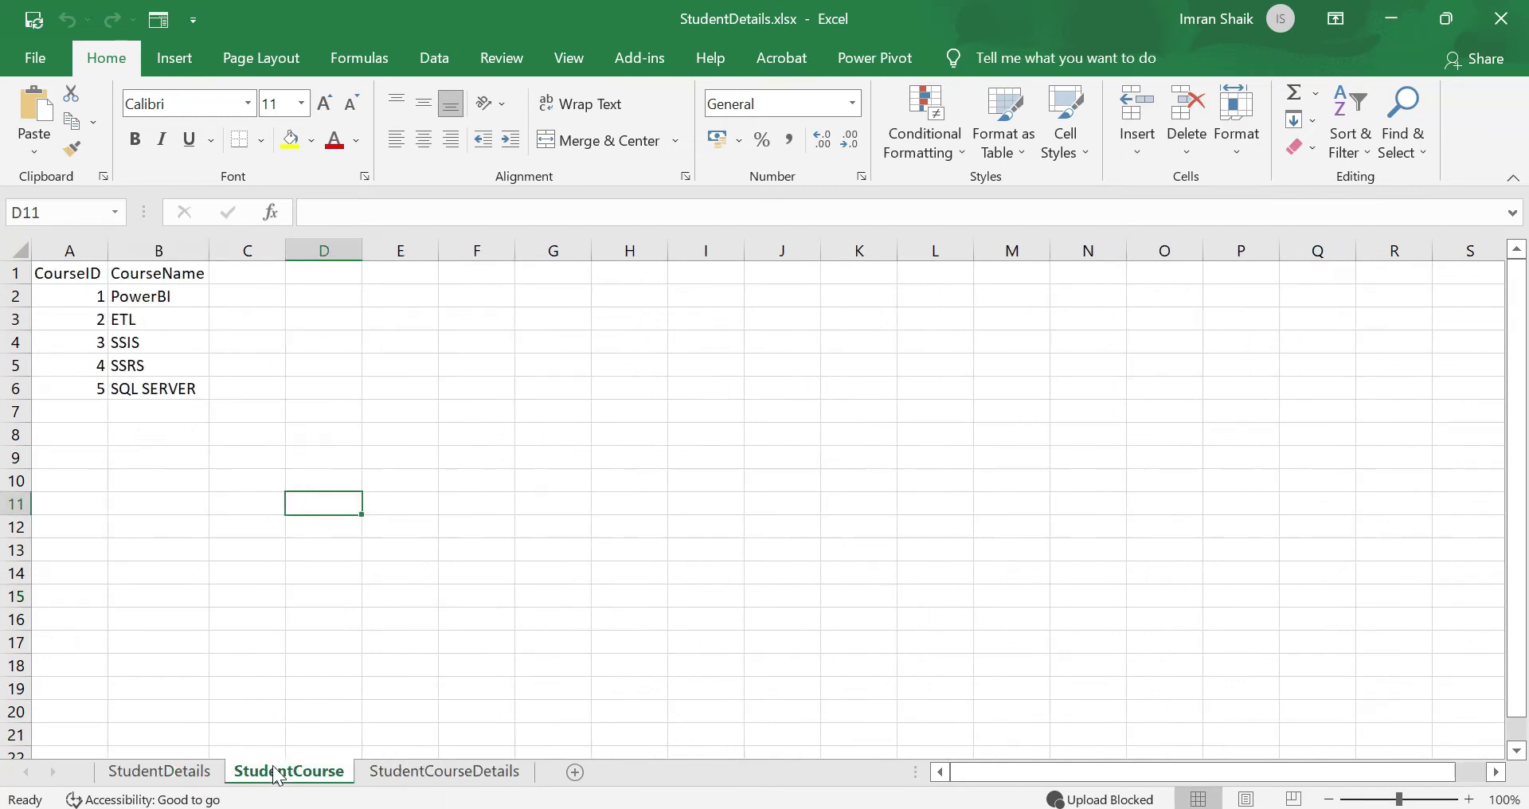
{"action": "left_click", "coordinate": [419, 784]}
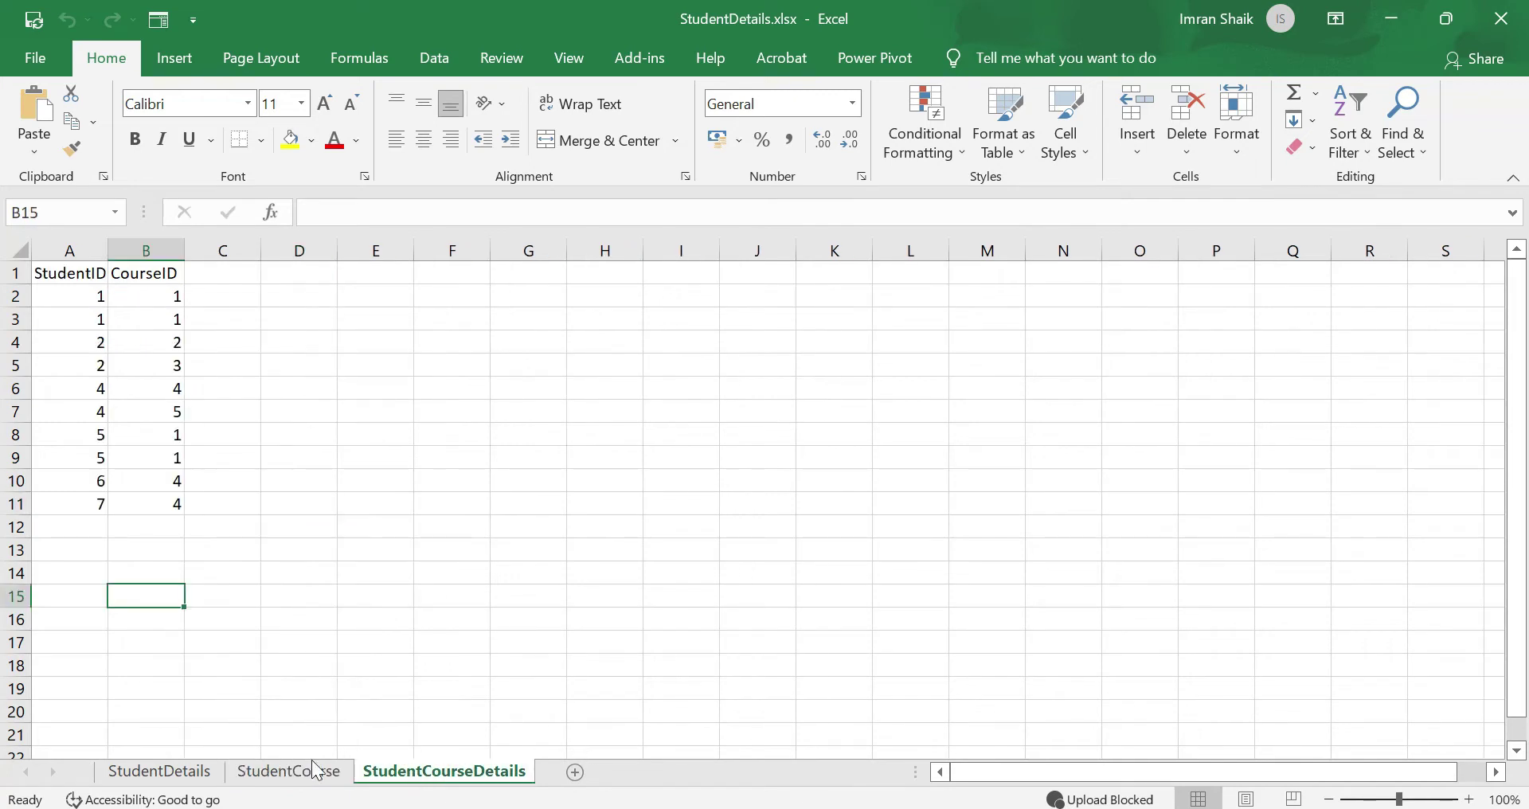
{"action": "left_click", "coordinate": [125, 782]}
{"action": "left_click", "coordinate": [259, 778]}
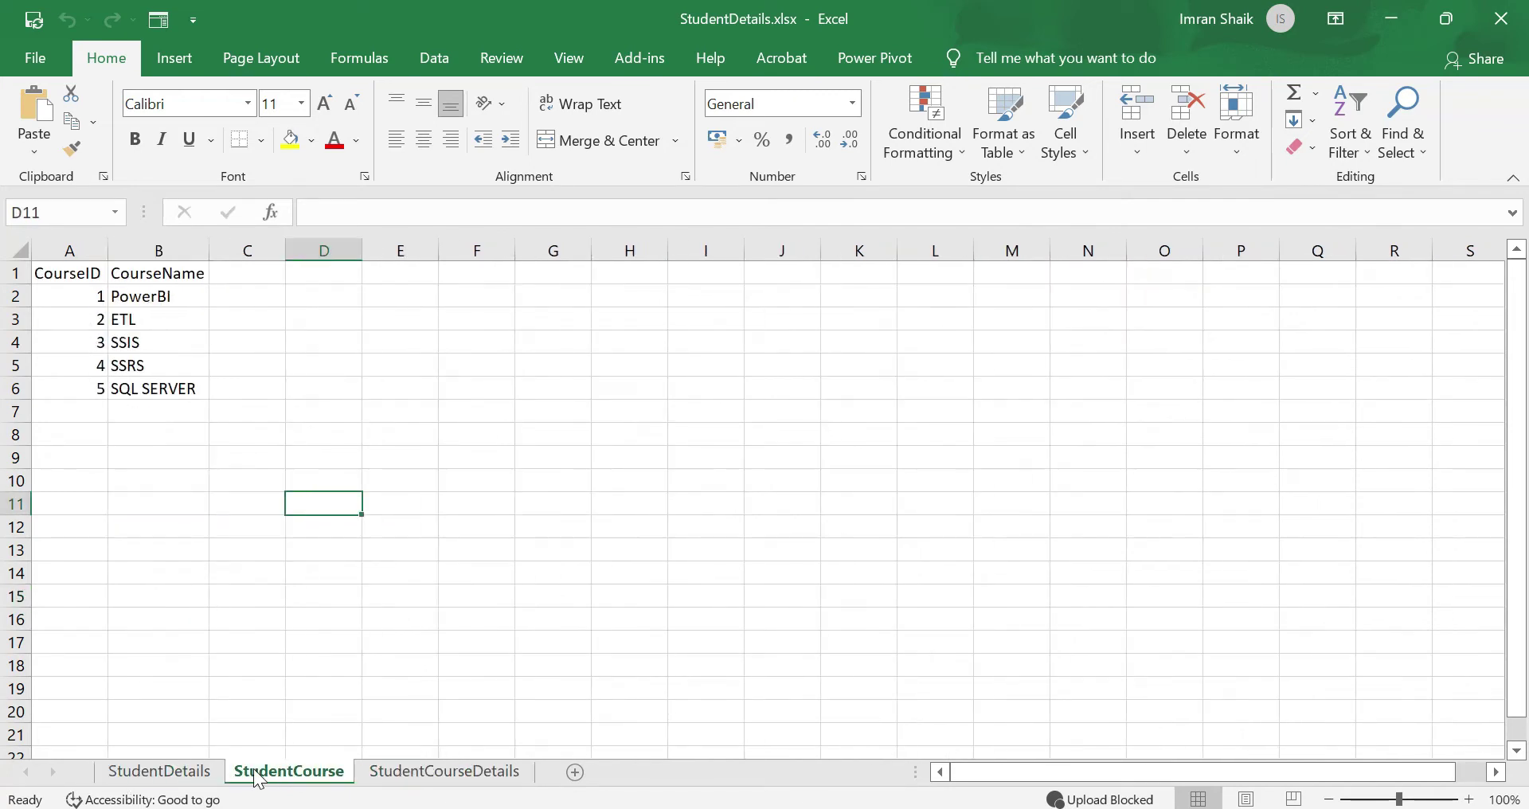
{"action": "left_click", "coordinate": [446, 783]}
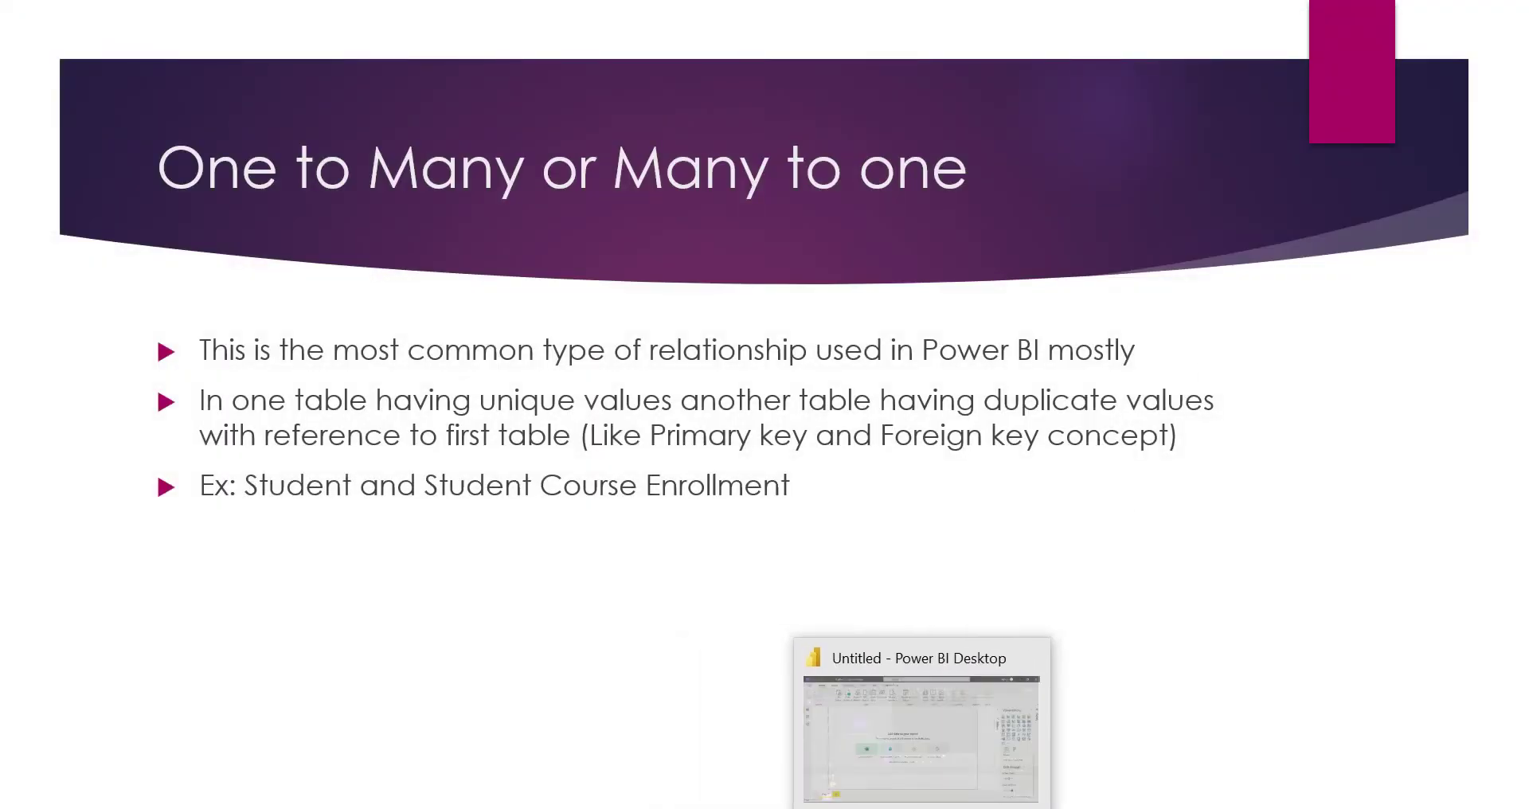
{"action": "left_click", "coordinate": [900, 802]}
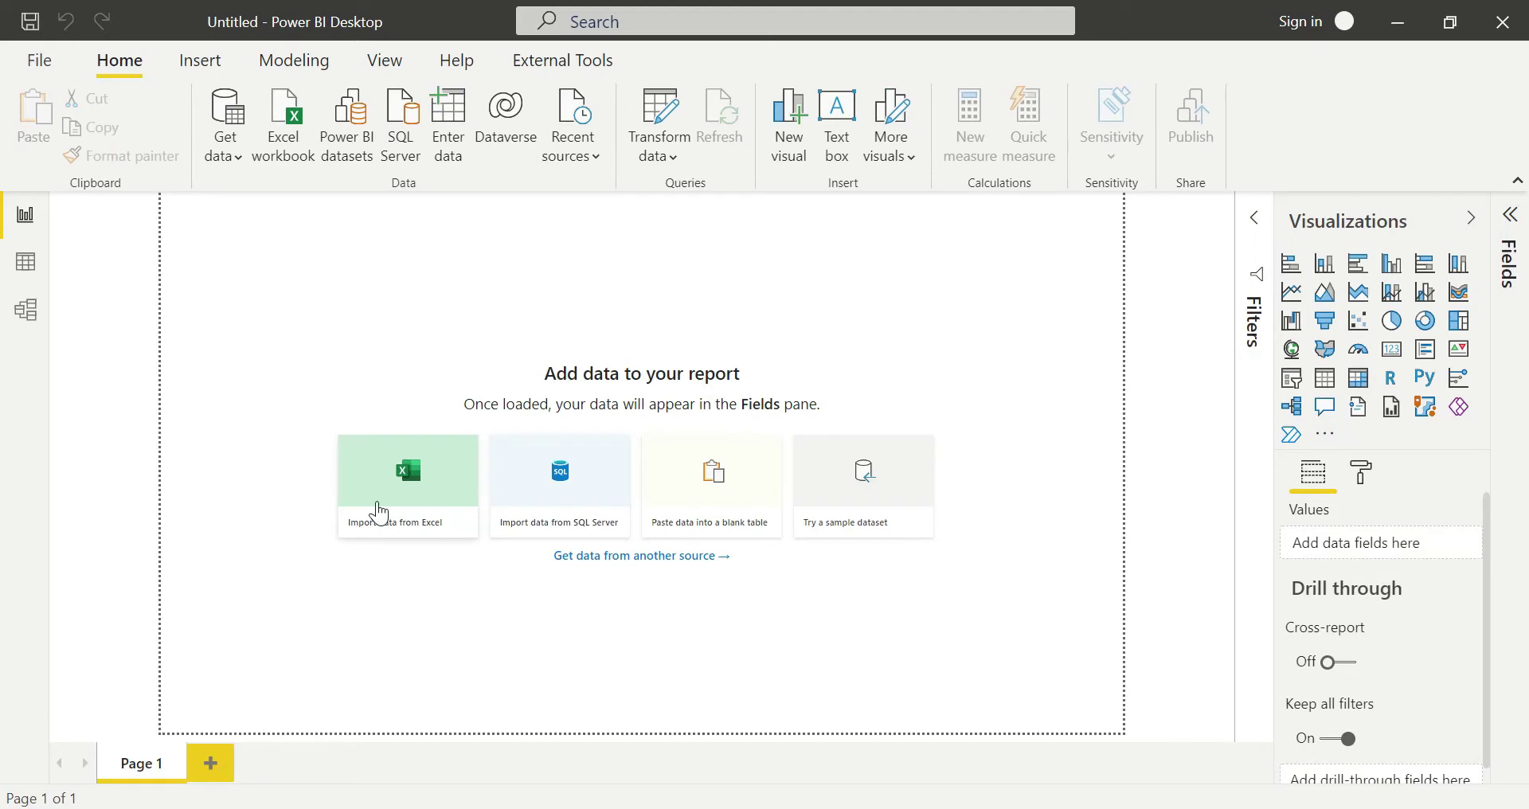
- Import StudentDetails.xlsx, loading its StudentCourse, StudentCourseDetails and StudentDetails sheets as tables
{"action": "left_click", "coordinate": [382, 510]}
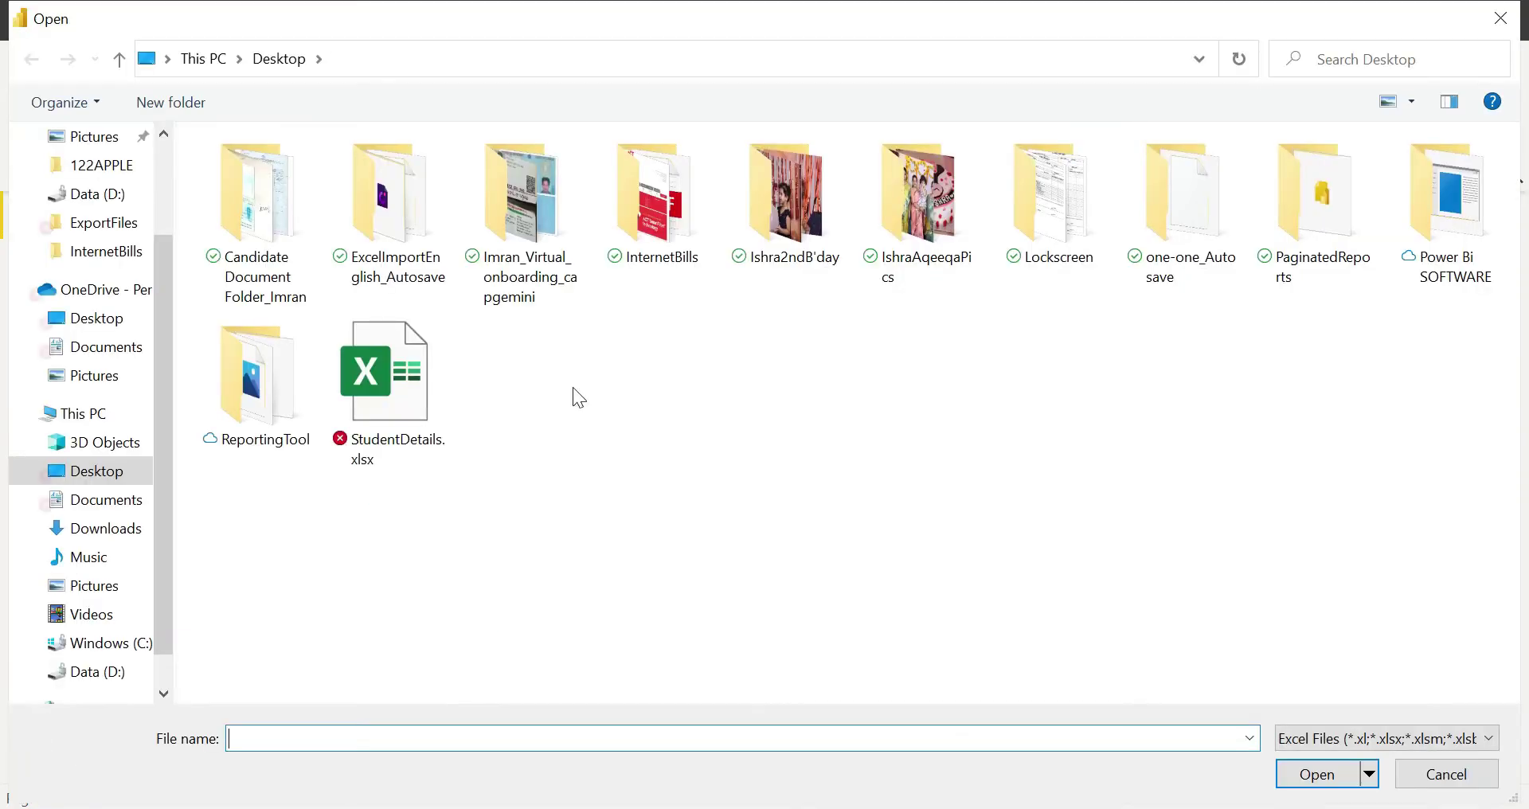
{"action": "double_click", "coordinate": [387, 409]}
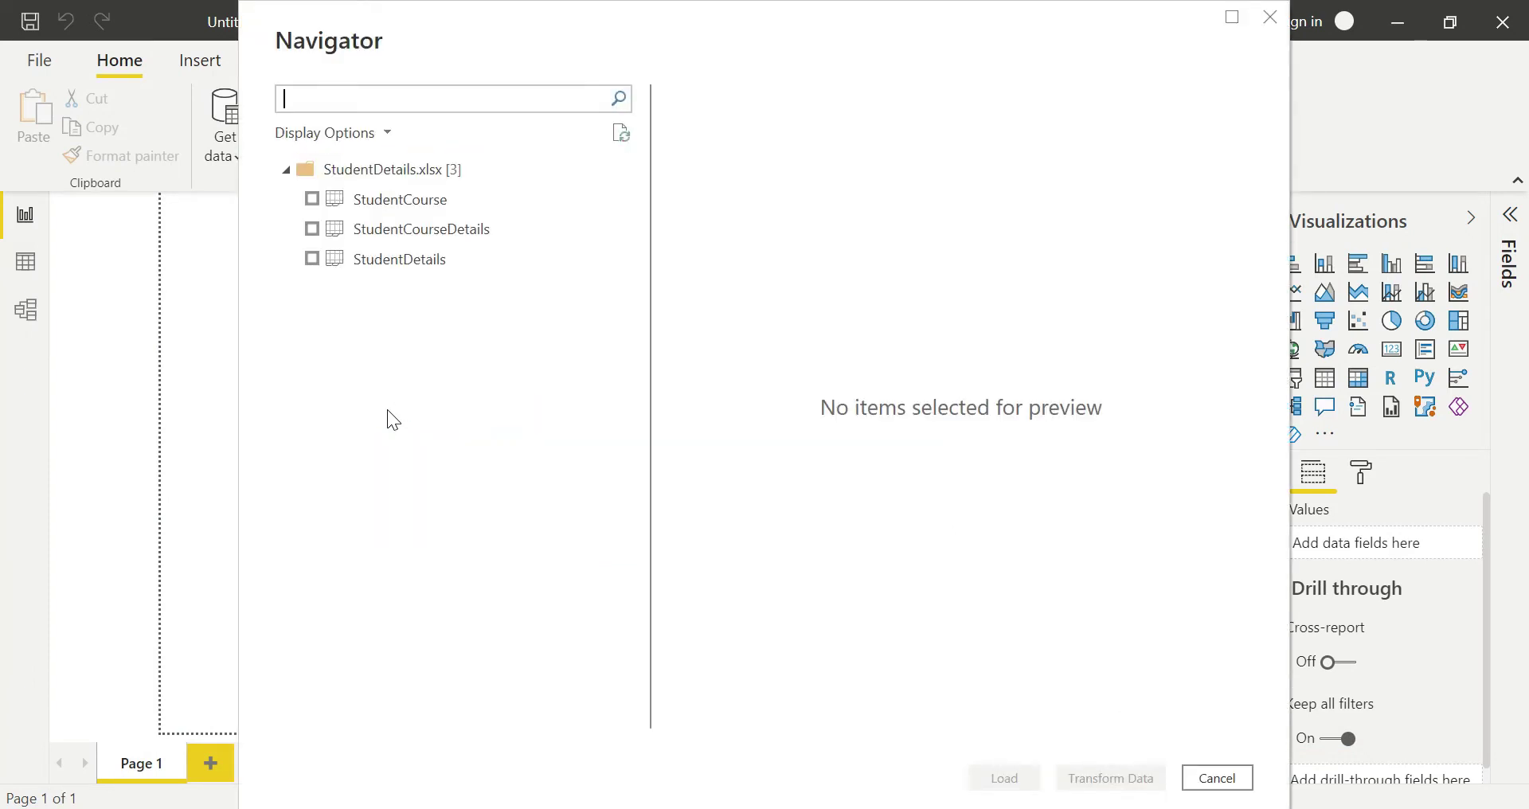
{"action": "left_click", "coordinate": [313, 200]}
{"action": "left_click", "coordinate": [312, 229]}
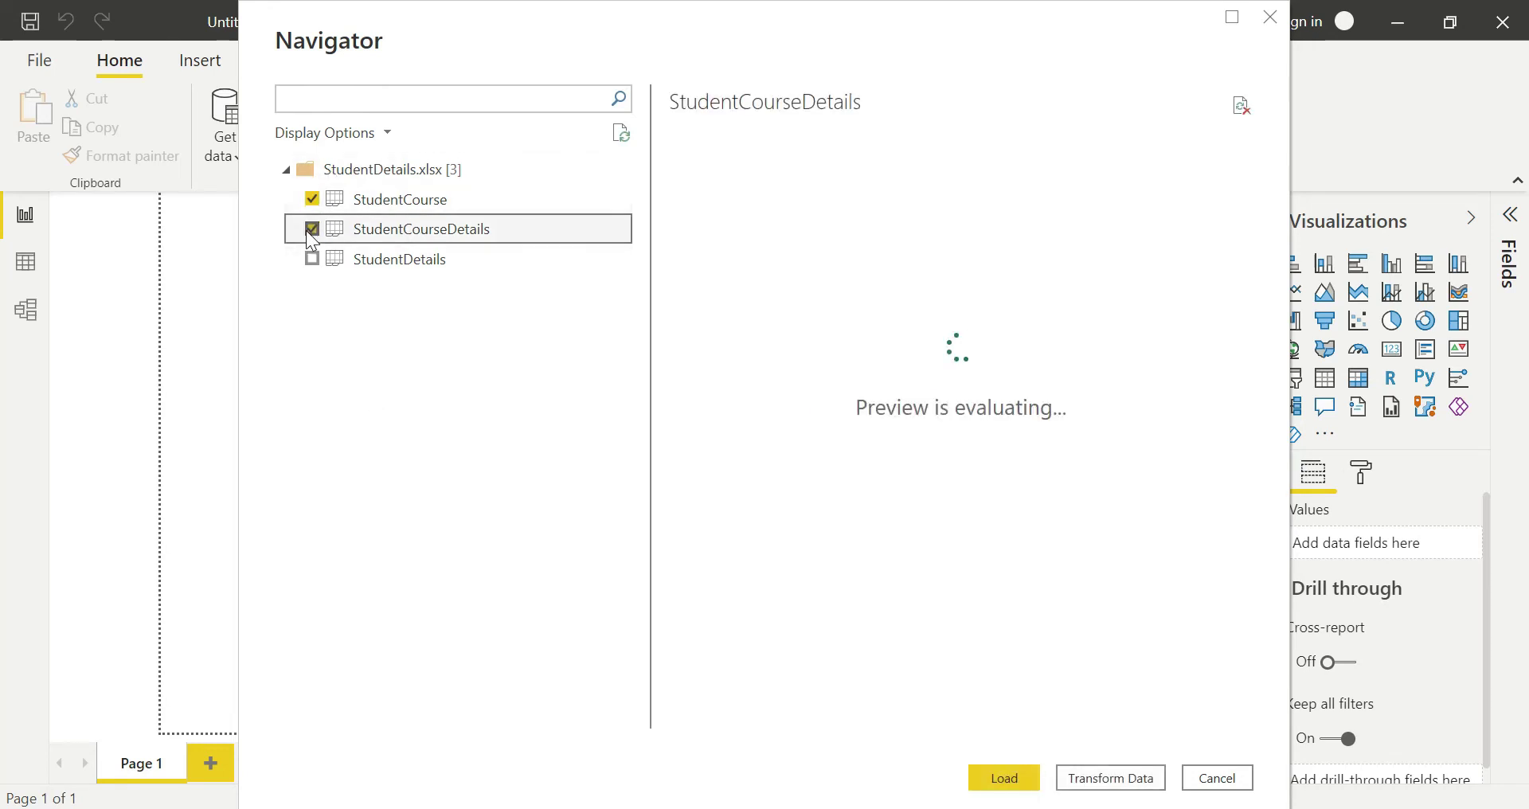
{"action": "left_click", "coordinate": [309, 260]}
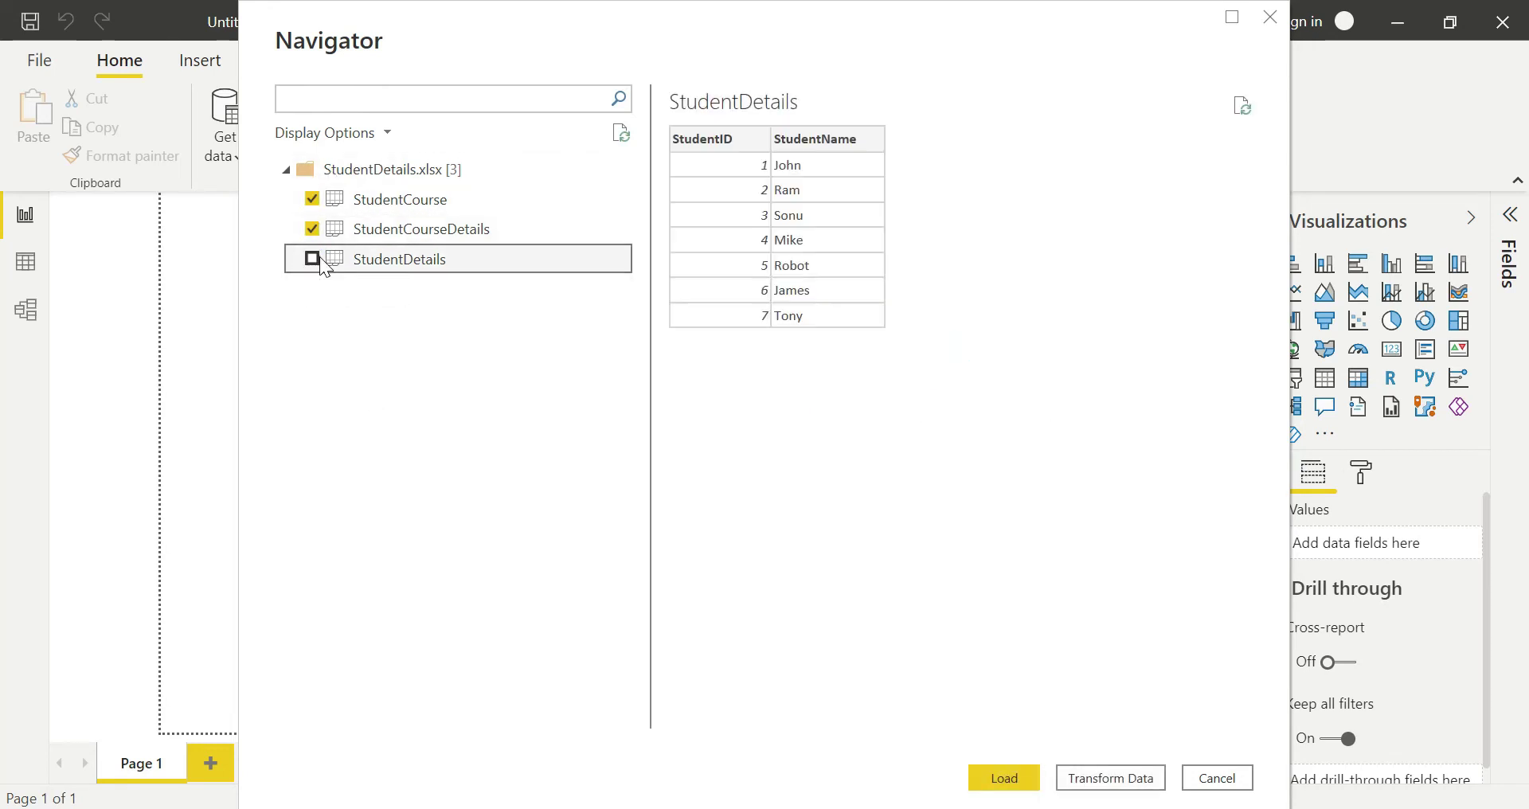
{"action": "left_click", "coordinate": [313, 259]}
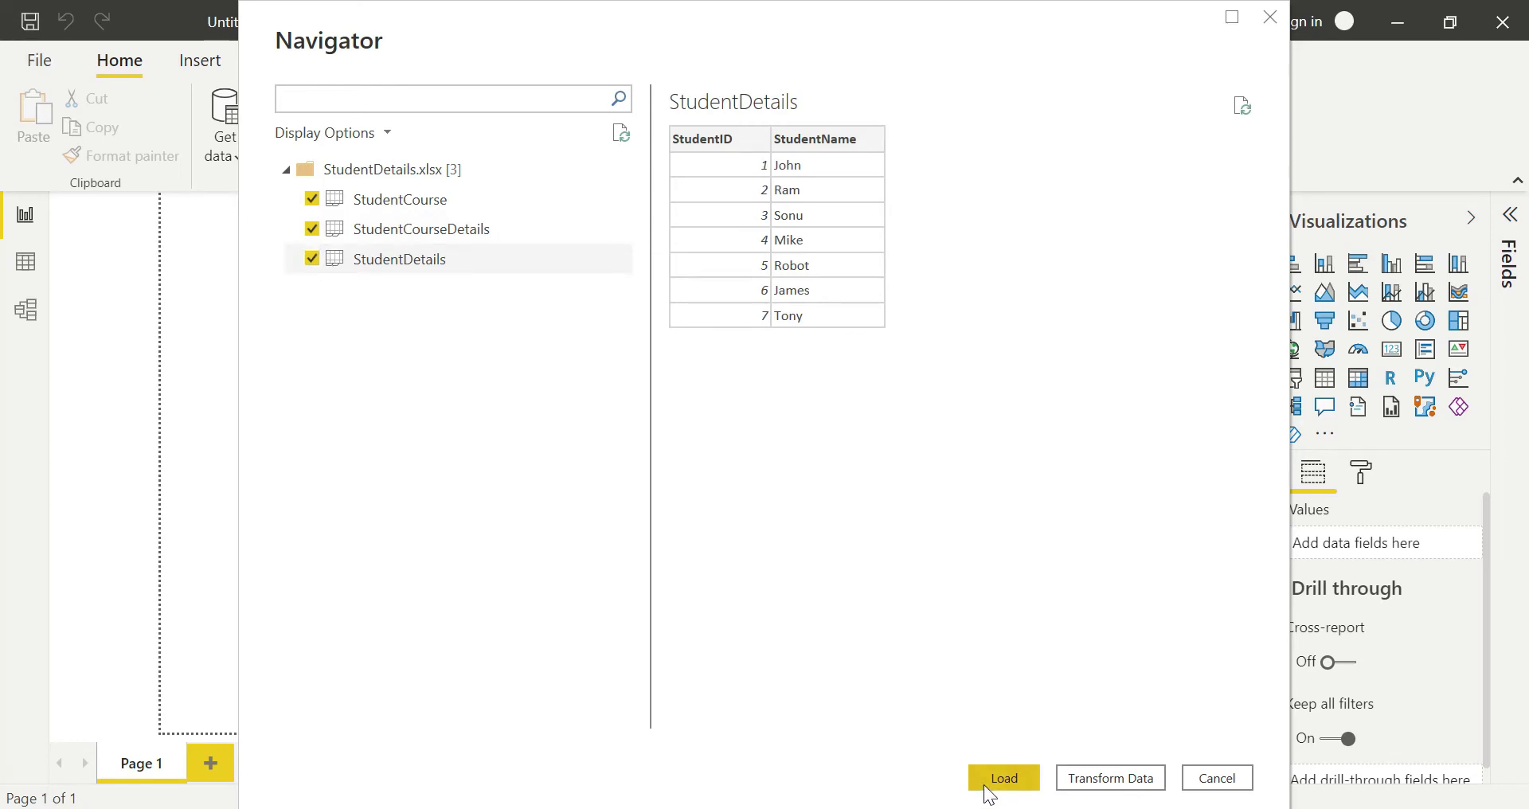
{"action": "left_click", "coordinate": [1004, 778]}
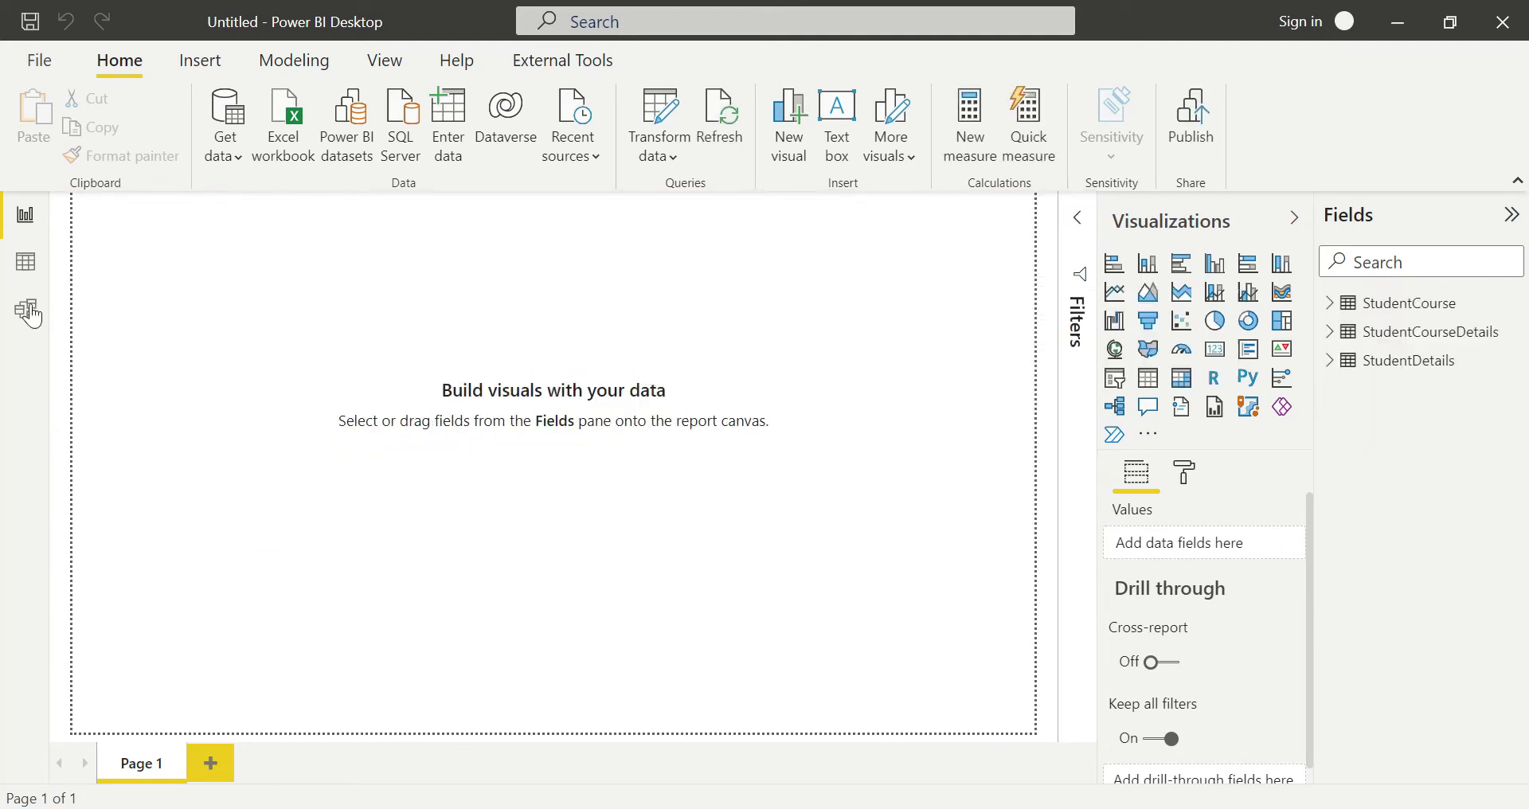
{"action": "left_click", "coordinate": [27, 309]}
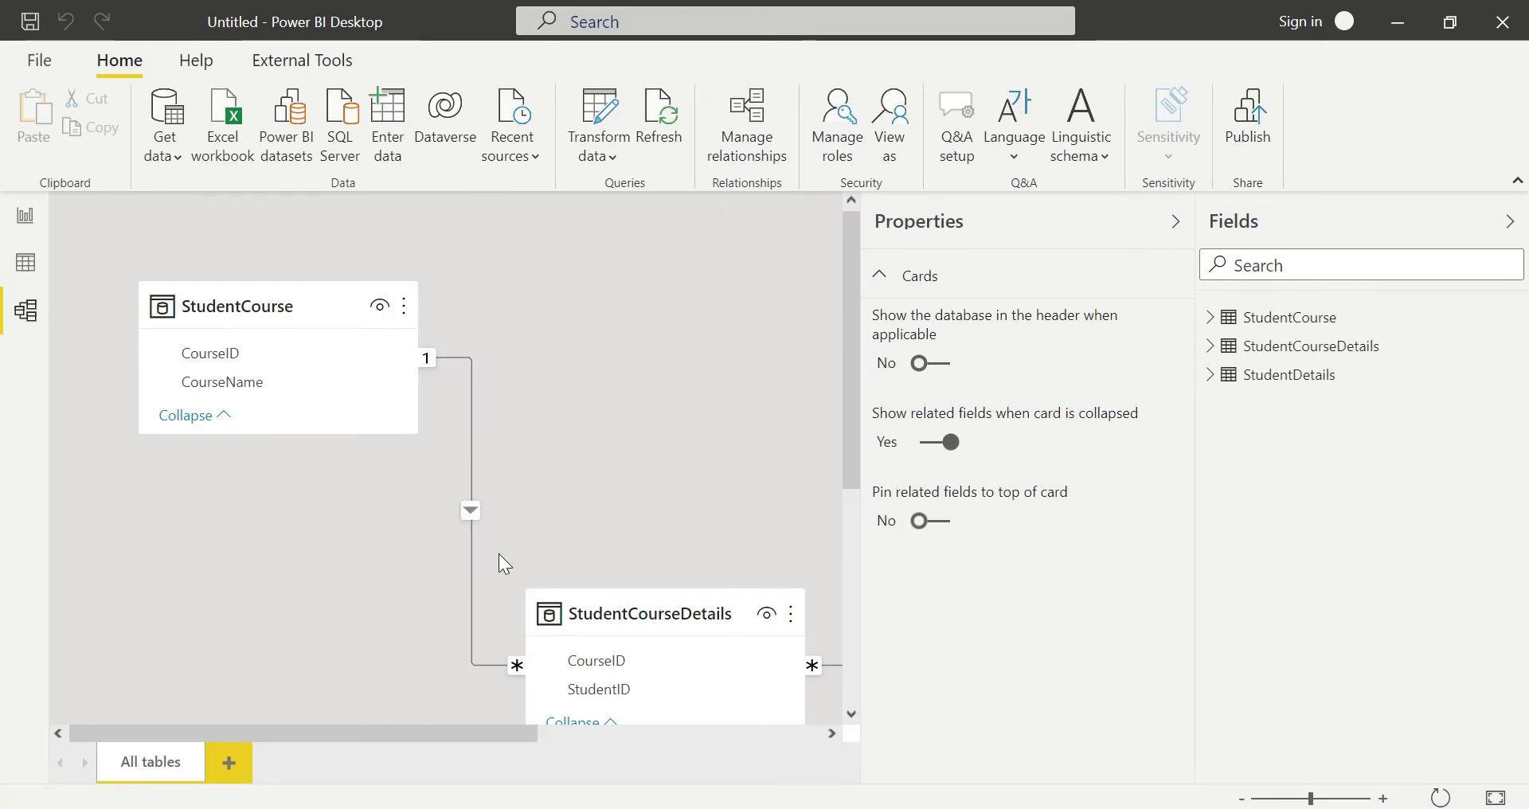
- Hide the Properties pane and arrange the three table cards with StudentCourseDetails in the middle
{"action": "left_click_drag", "start_coordinate": [627, 606], "coordinate": [586, 418]}
{"action": "left_click", "coordinate": [280, 305]}
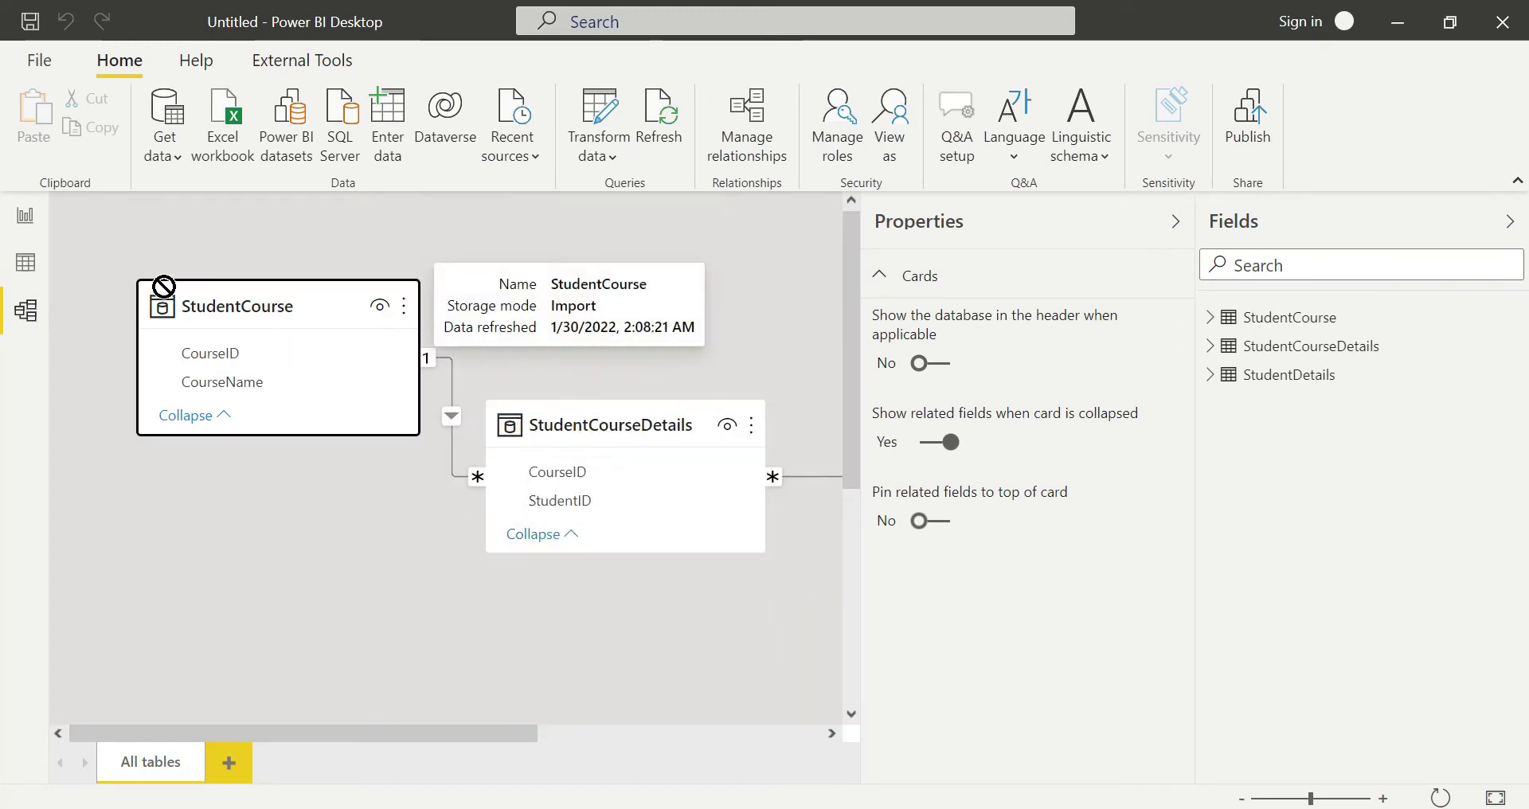
{"action": "left_click", "coordinate": [1176, 221]}
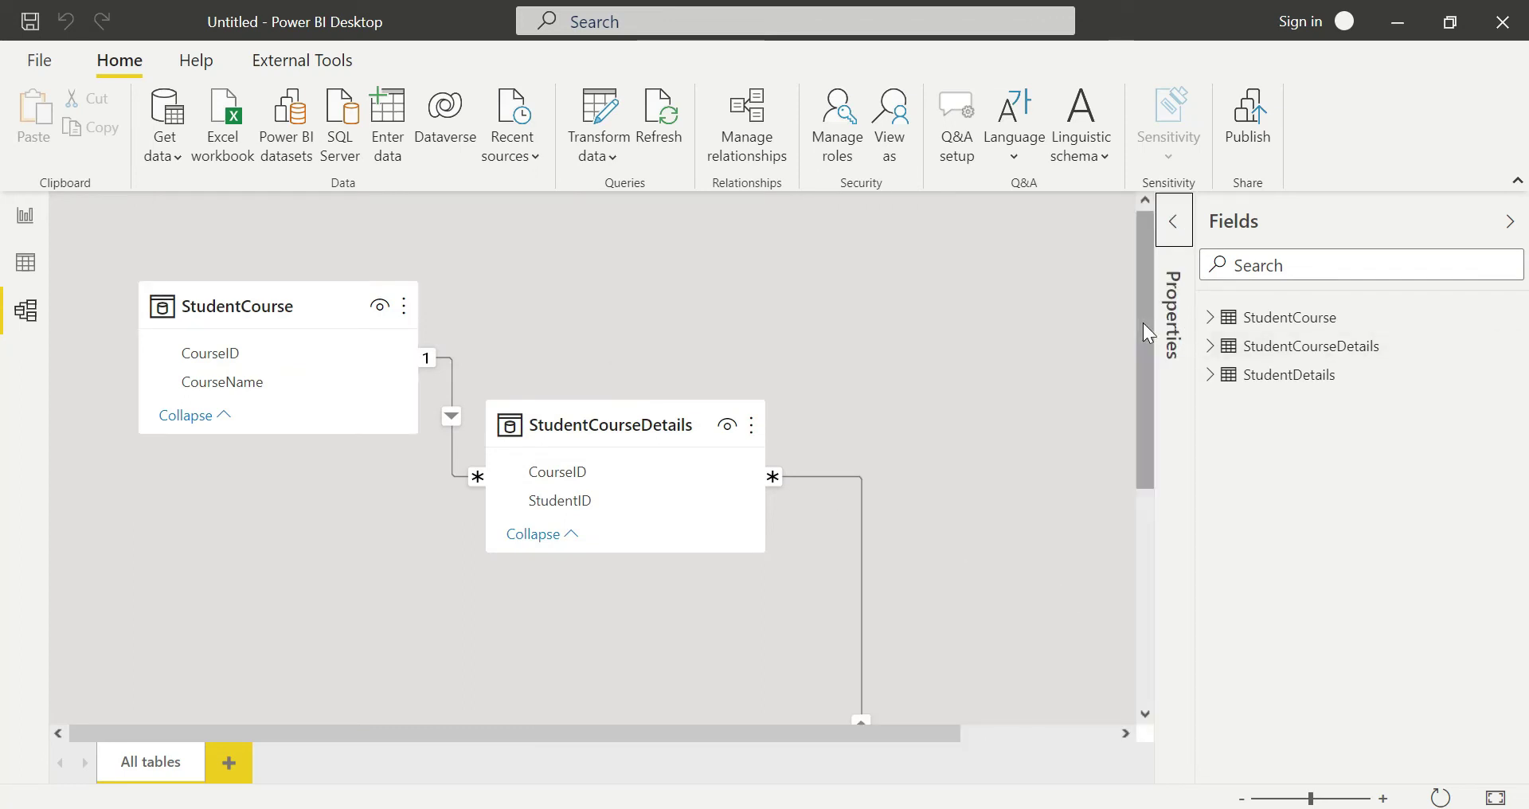
{"action": "left_click_drag", "start_coordinate": [1139, 319], "coordinate": [1148, 503]}
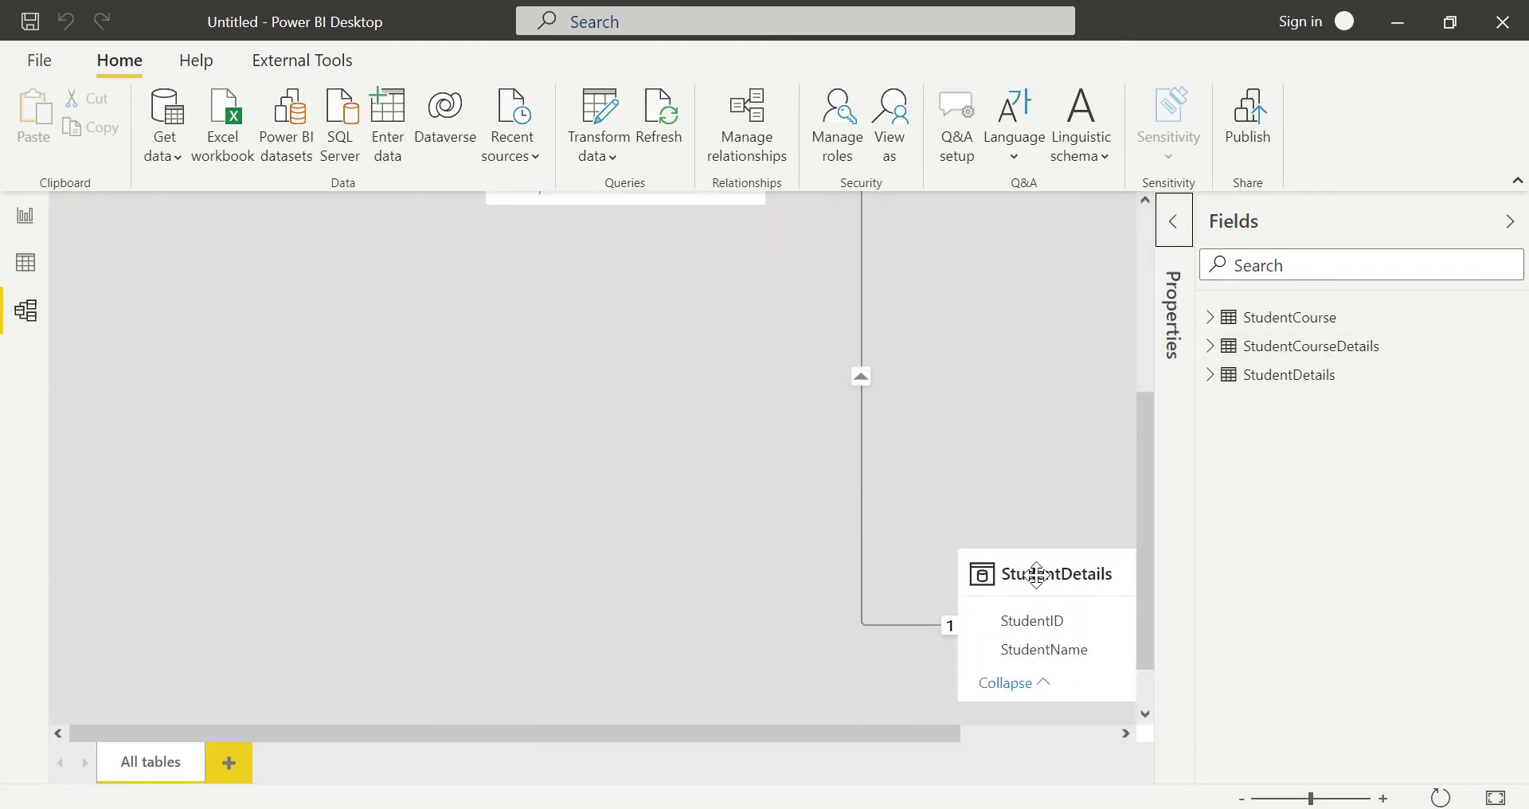
{"action": "left_click_drag", "start_coordinate": [1035, 573], "coordinate": [996, 363]}
{"action": "left_click_drag", "start_coordinate": [615, 433], "coordinate": [659, 256]}
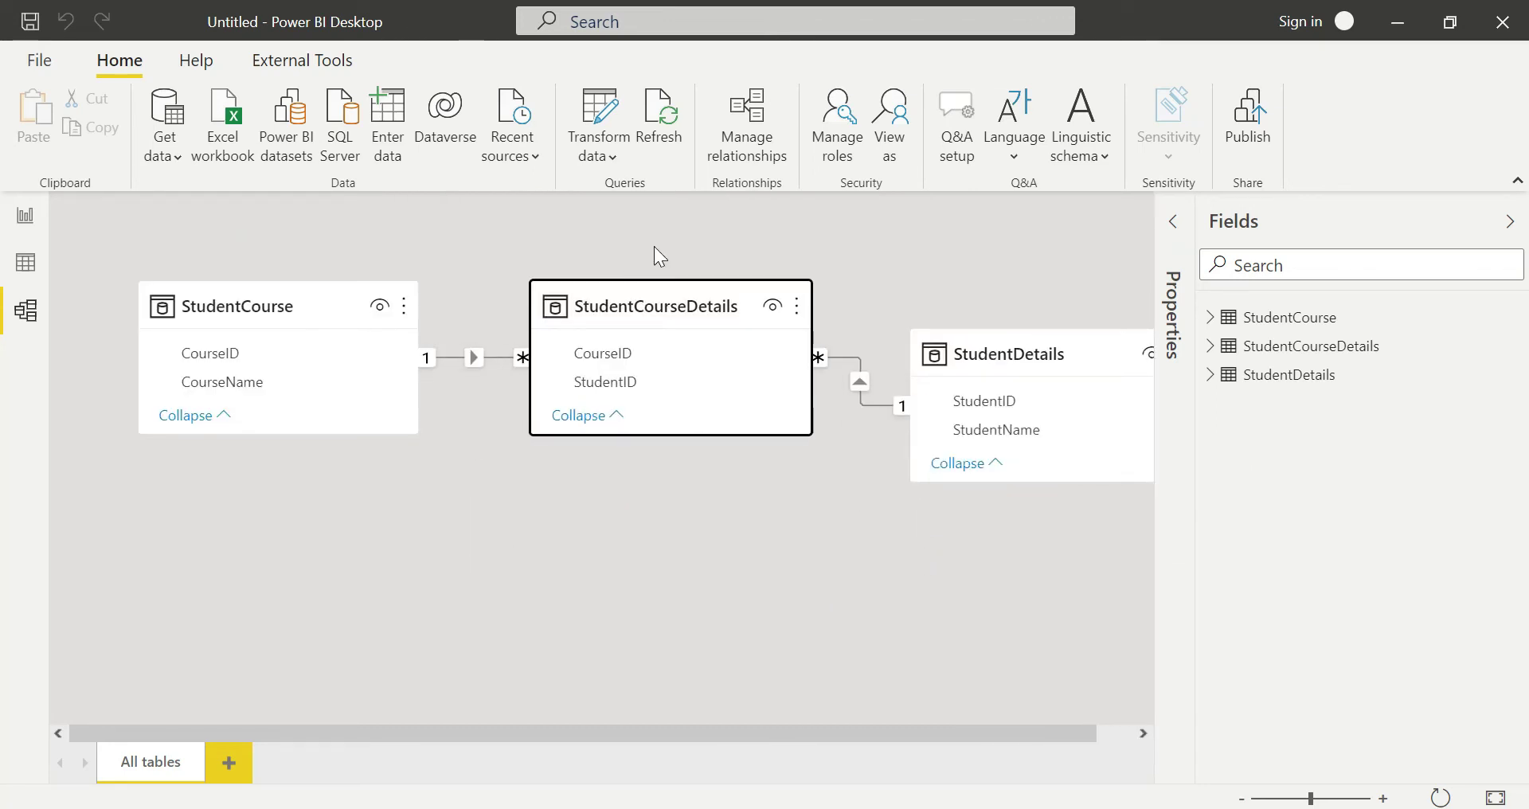
{"action": "left_click_drag", "start_coordinate": [282, 305], "coordinate": [305, 442]}
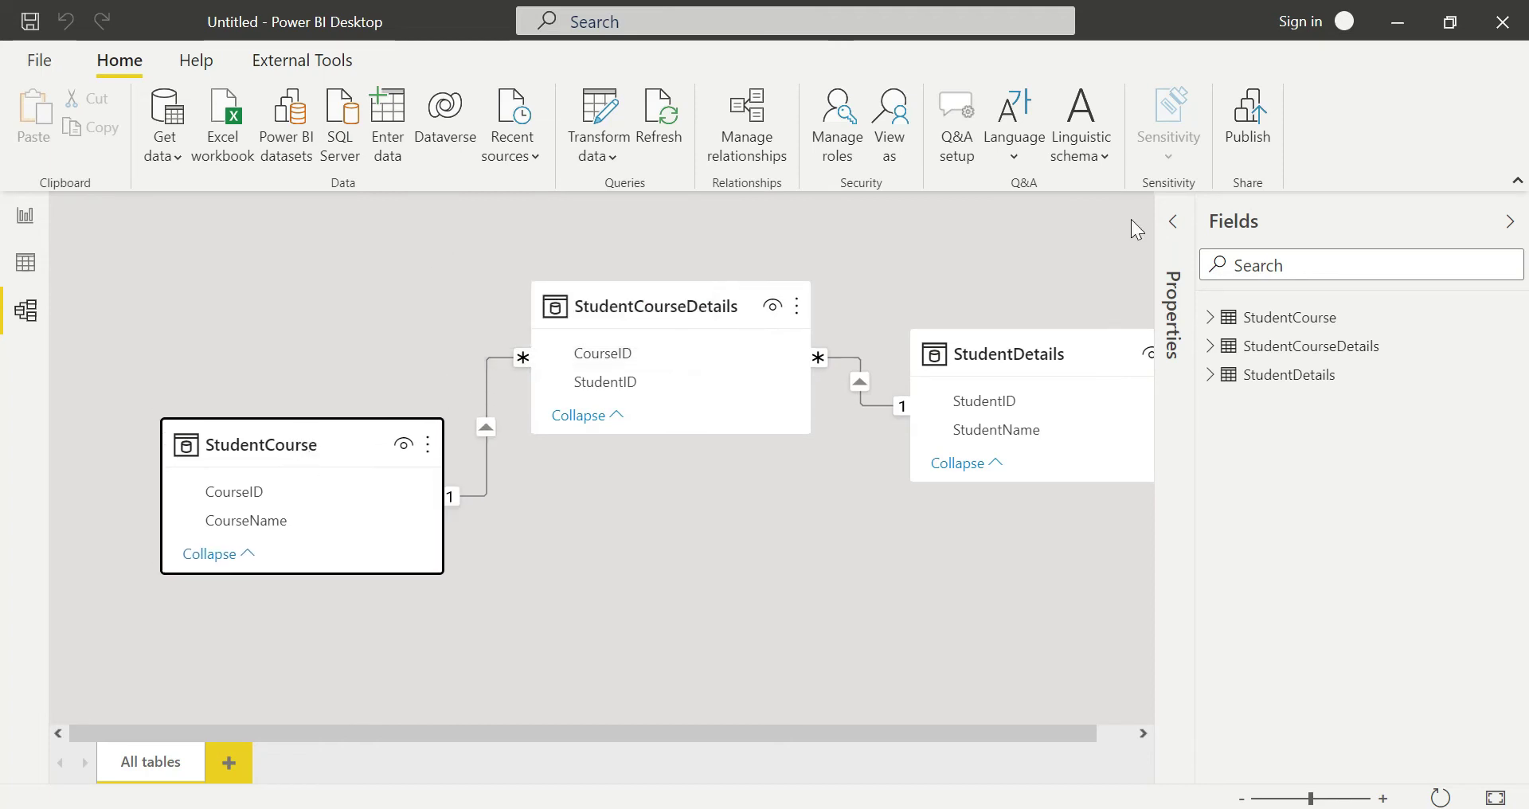
{"action": "left_click_drag", "start_coordinate": [1057, 350], "coordinate": [1000, 423]}
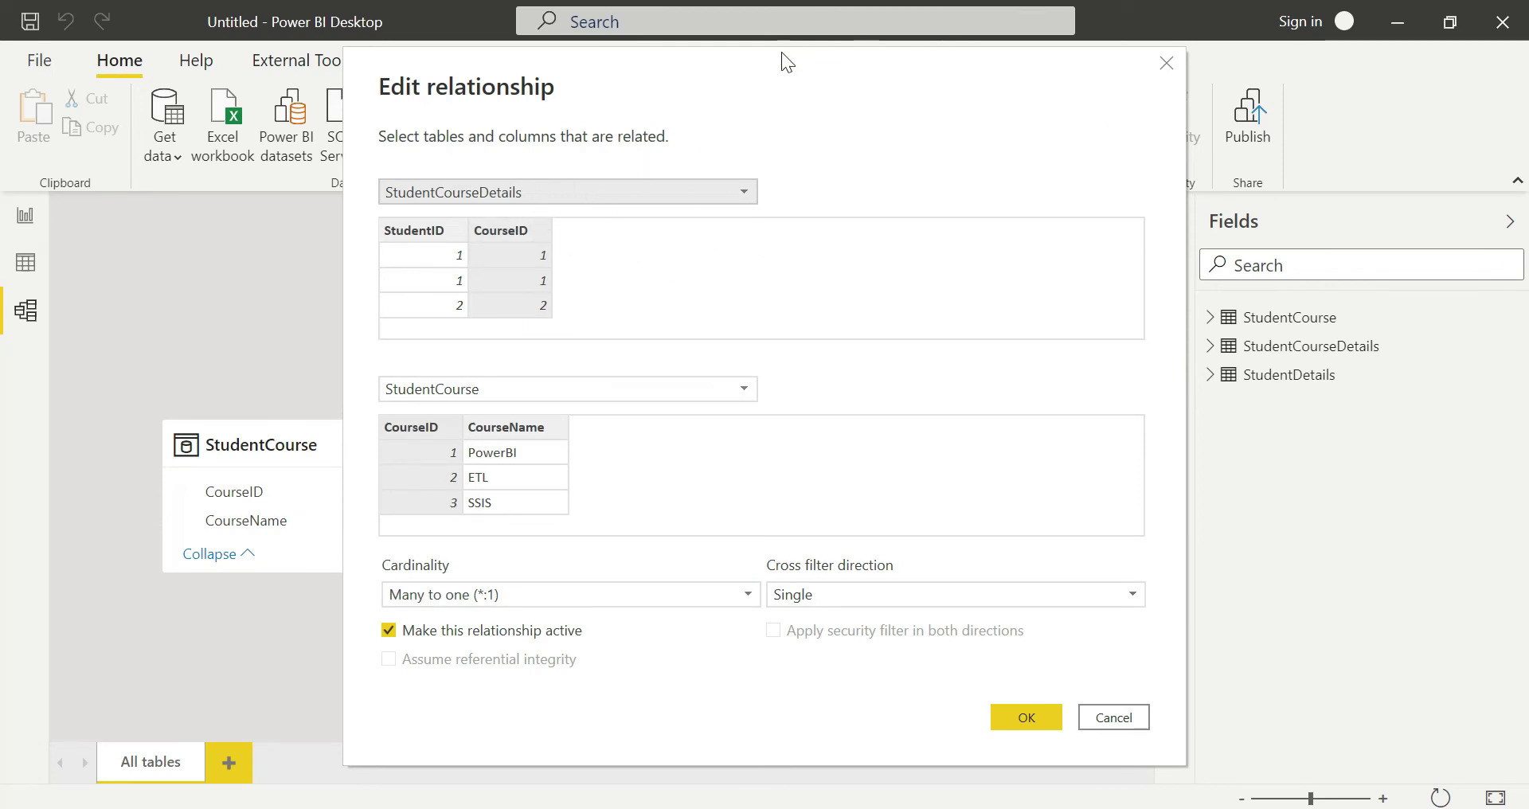
- Move the Edit relationship dialog aside to reveal StudentDetails, then close it
{"action": "left_click_drag", "start_coordinate": [744, 94], "coordinate": [1155, 404]}
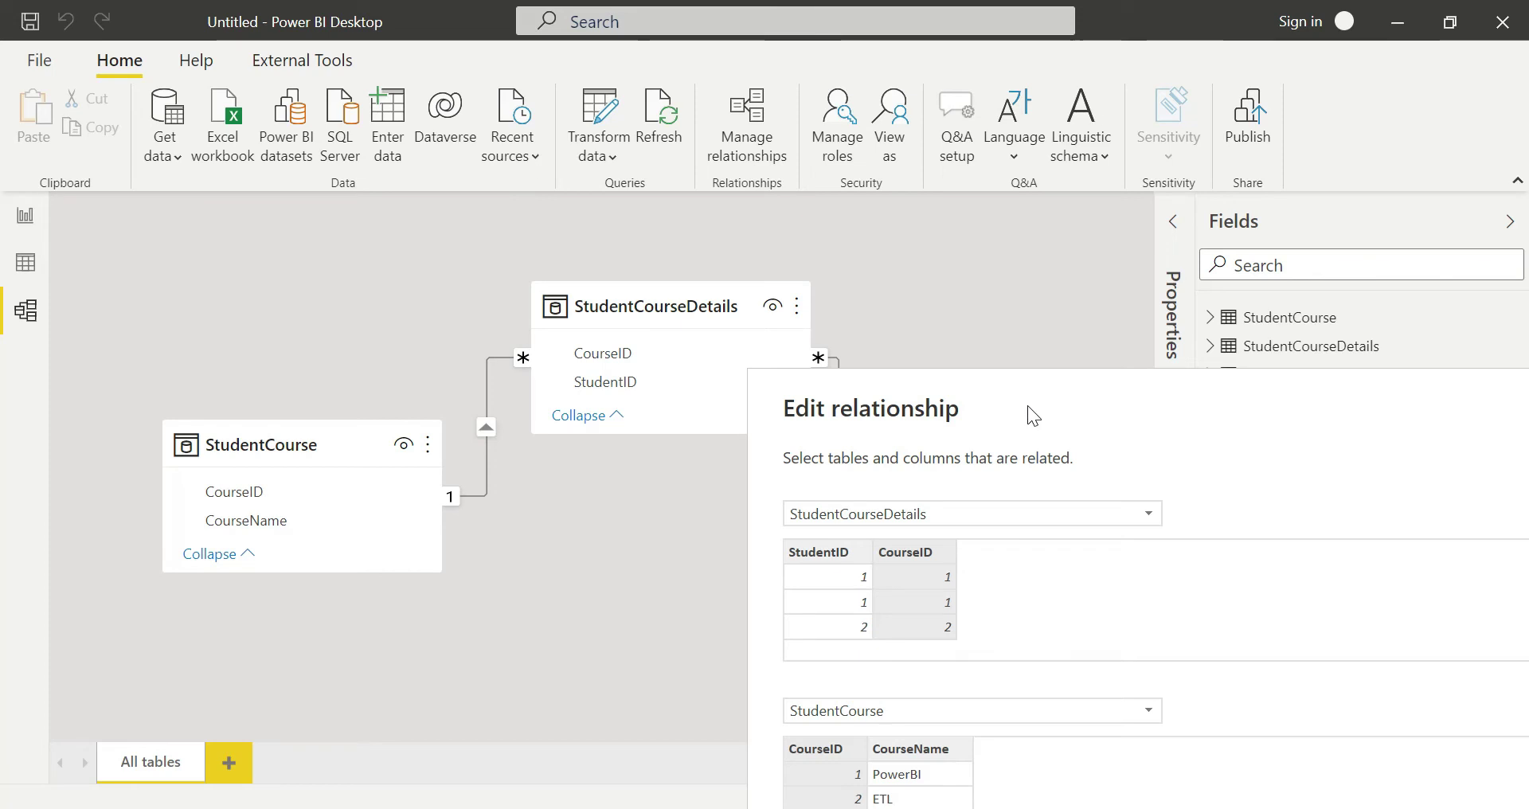
{"action": "left_click_drag", "start_coordinate": [1027, 404], "coordinate": [204, 210]}
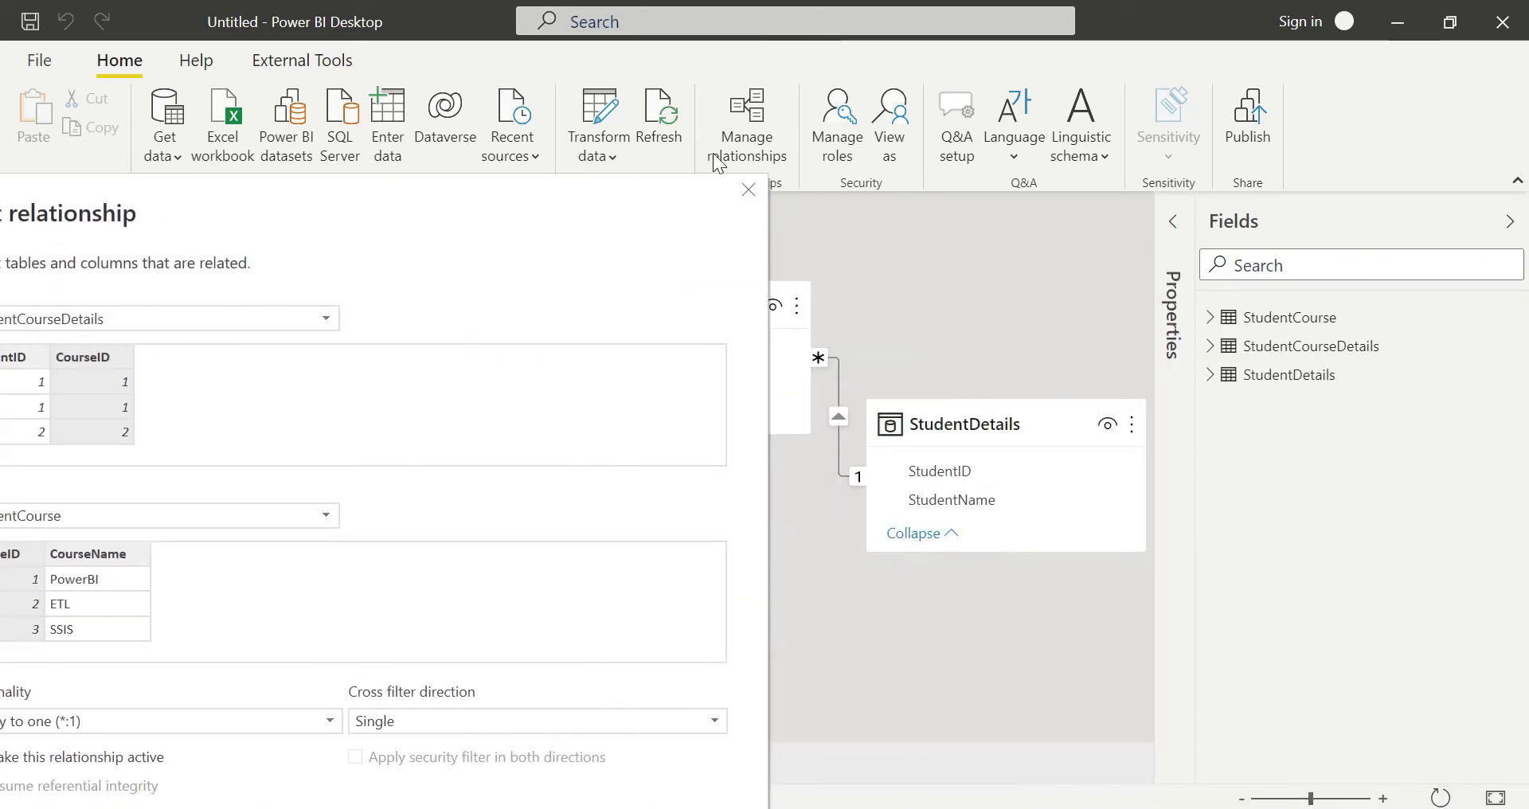
{"action": "left_click", "coordinate": [753, 188]}
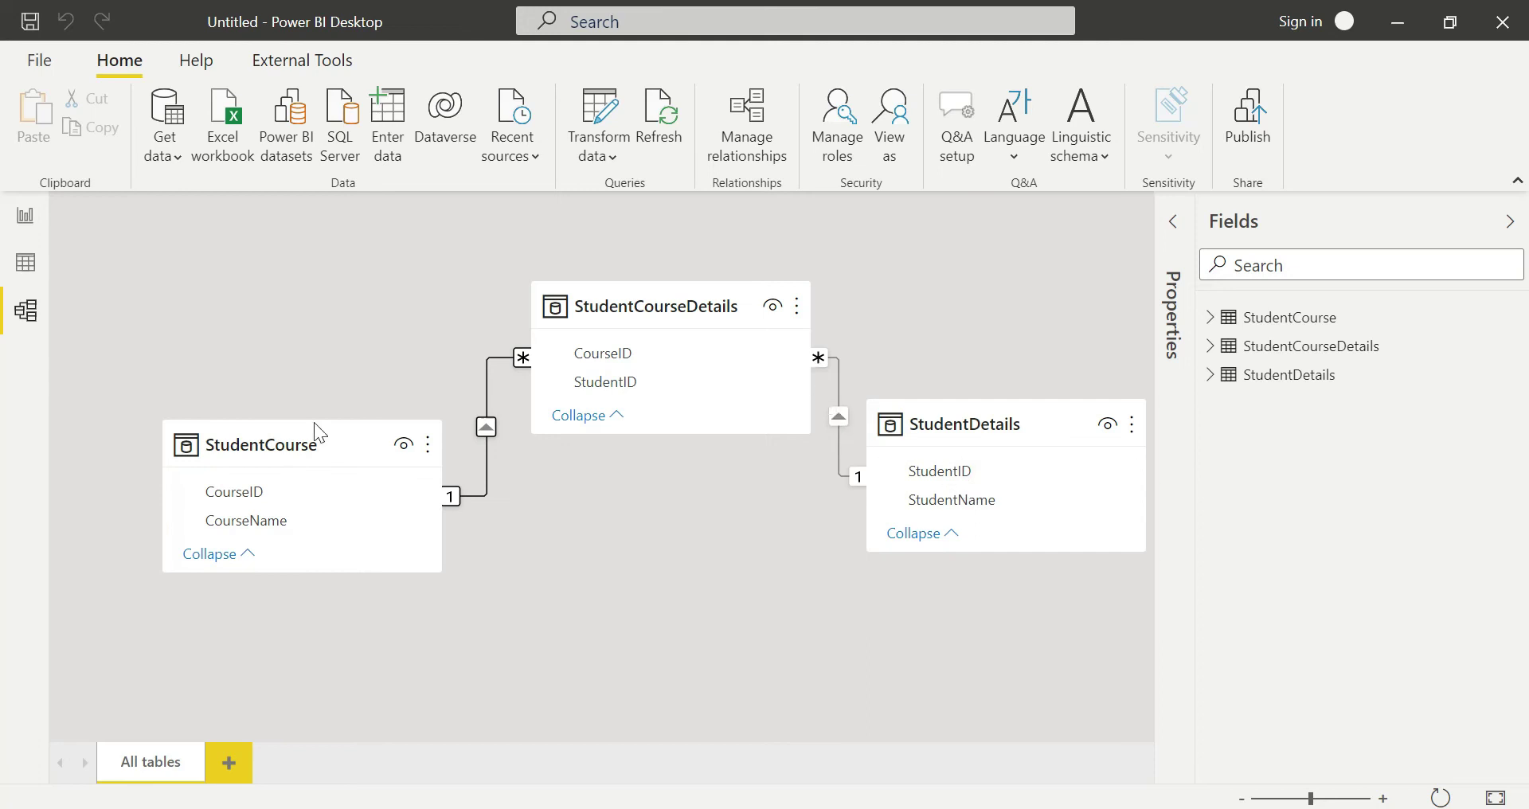
{"action": "left_click", "coordinate": [24, 263]}
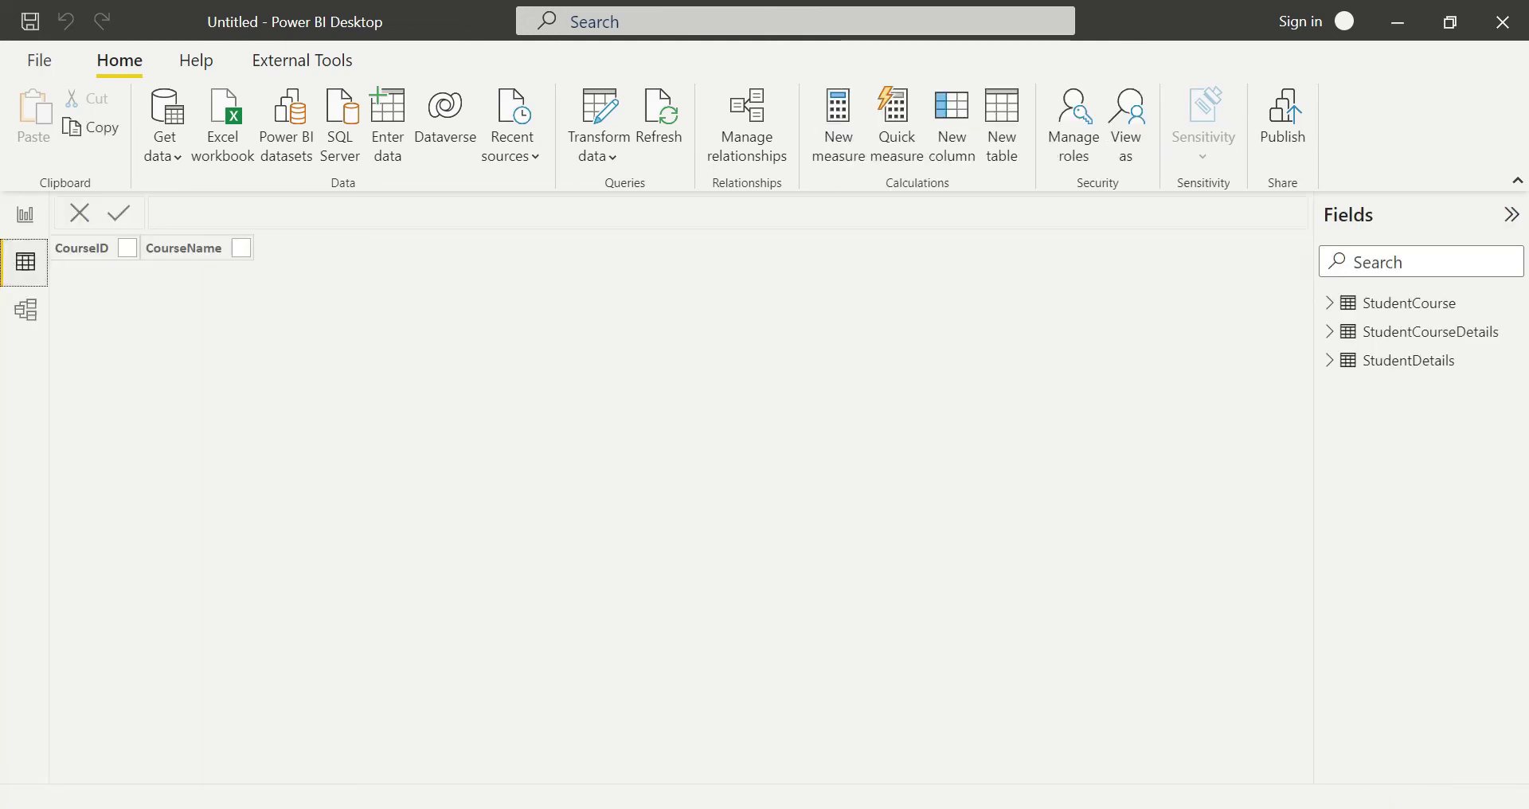
{"action": "left_click", "coordinate": [1400, 341]}
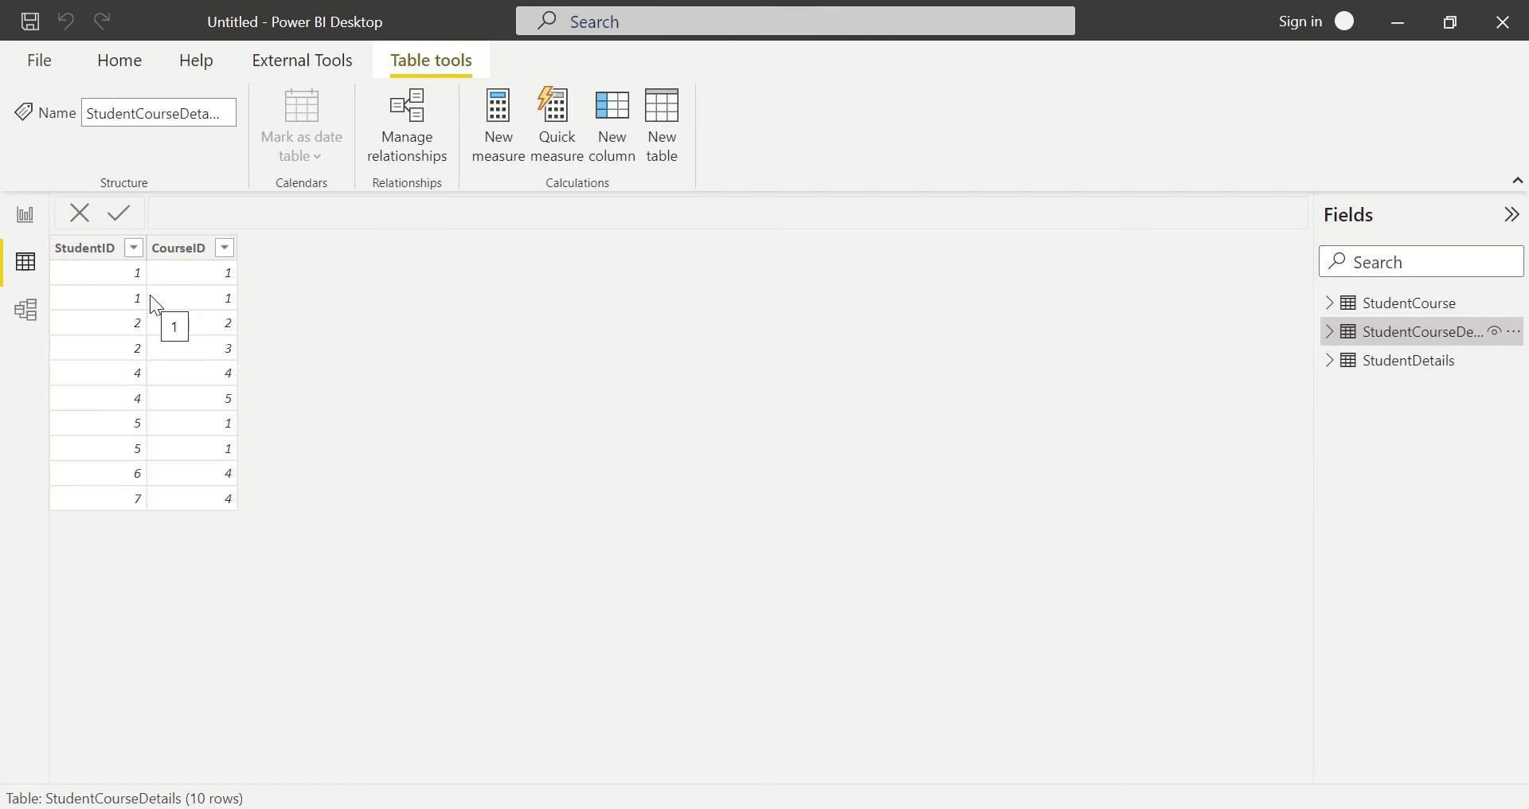
{"action": "left_click", "coordinate": [1405, 366]}
{"action": "left_click", "coordinate": [1393, 311]}
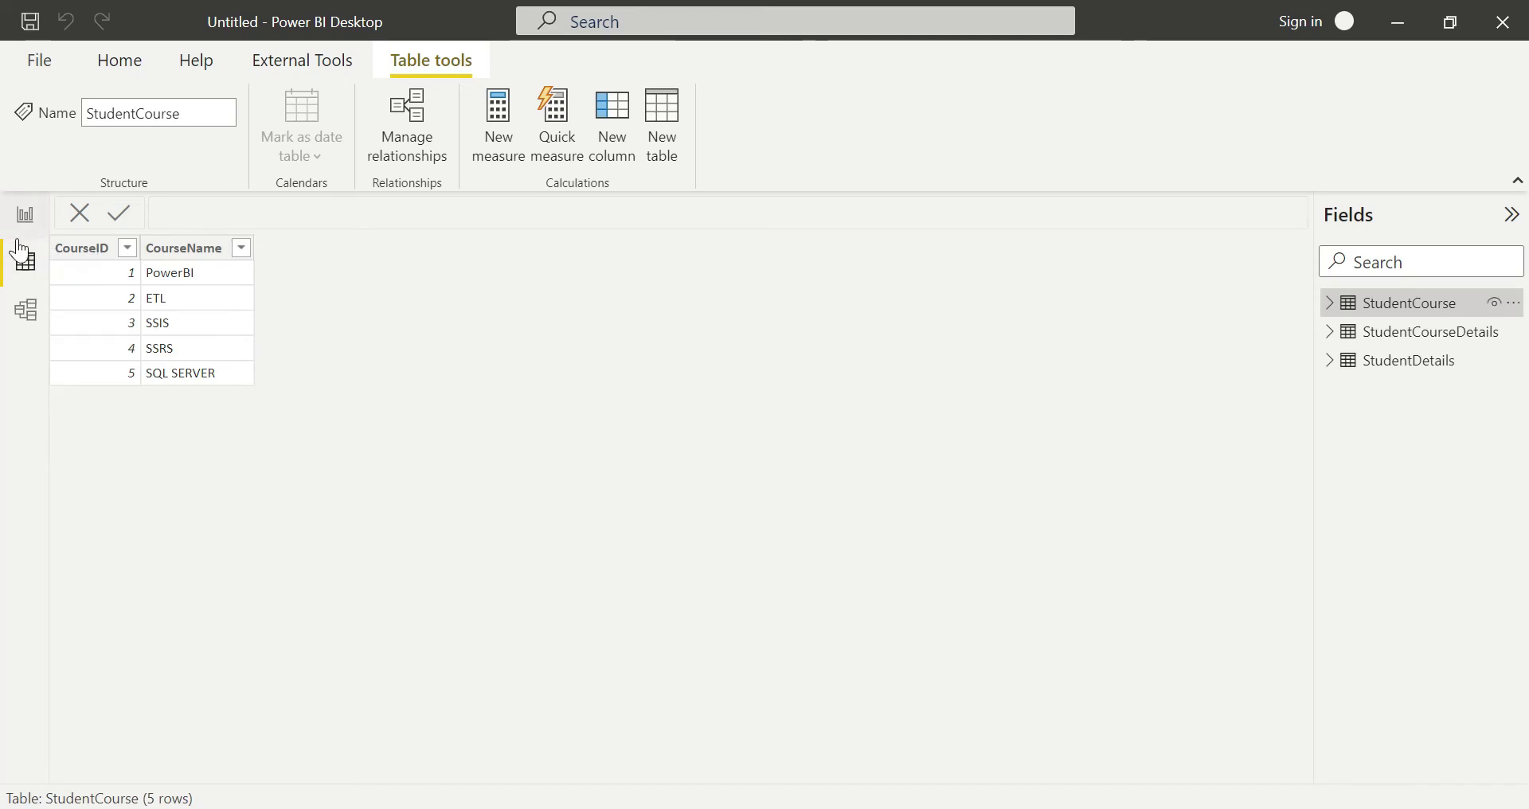
{"action": "left_click", "coordinate": [17, 307]}
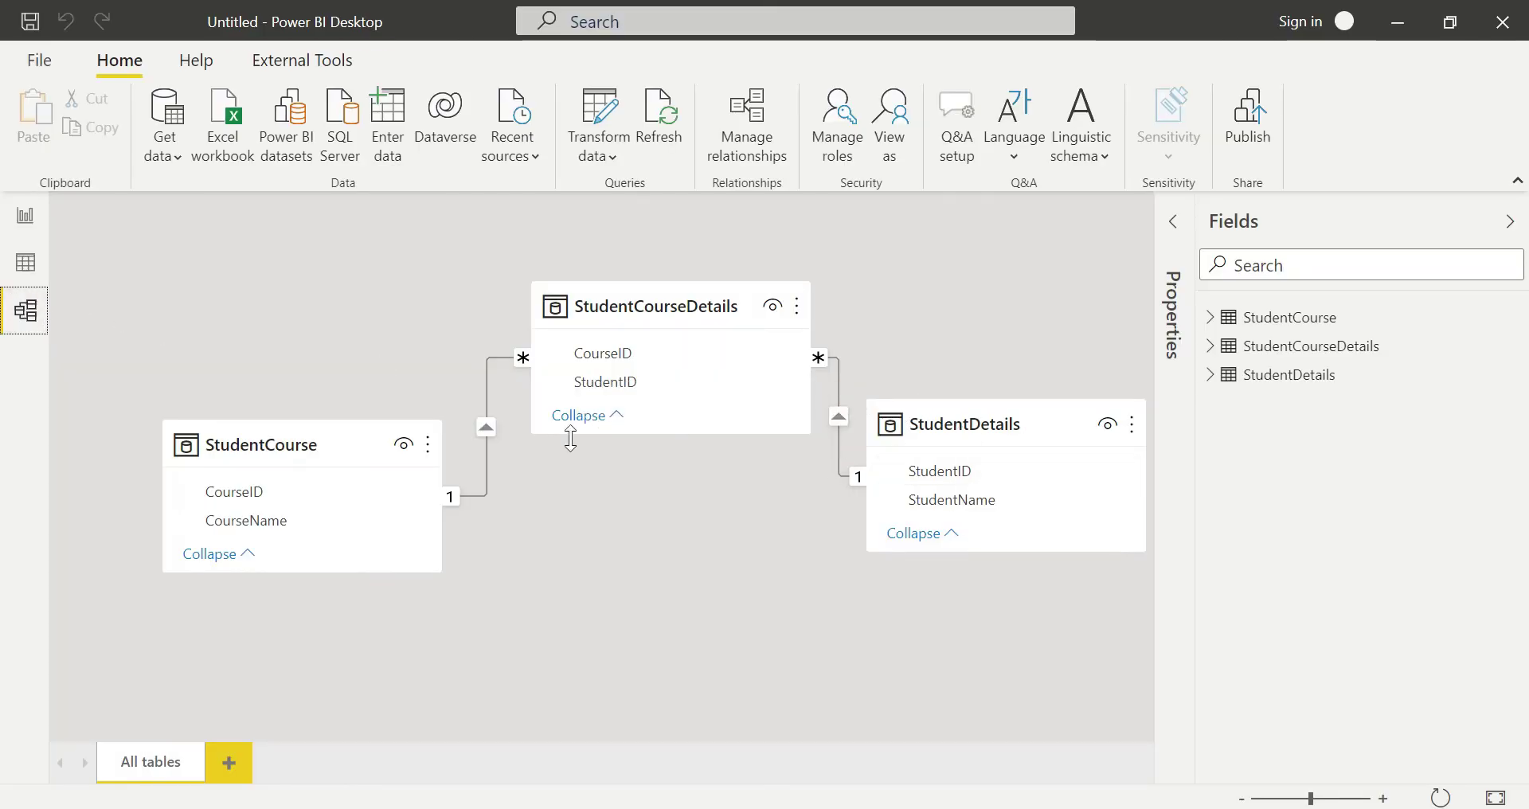
- Make StudentCourse the first table and StudentCourseDetails the second, confirming One to many (1:*)
{"action": "mouse_move", "coordinate": [344, 441]}
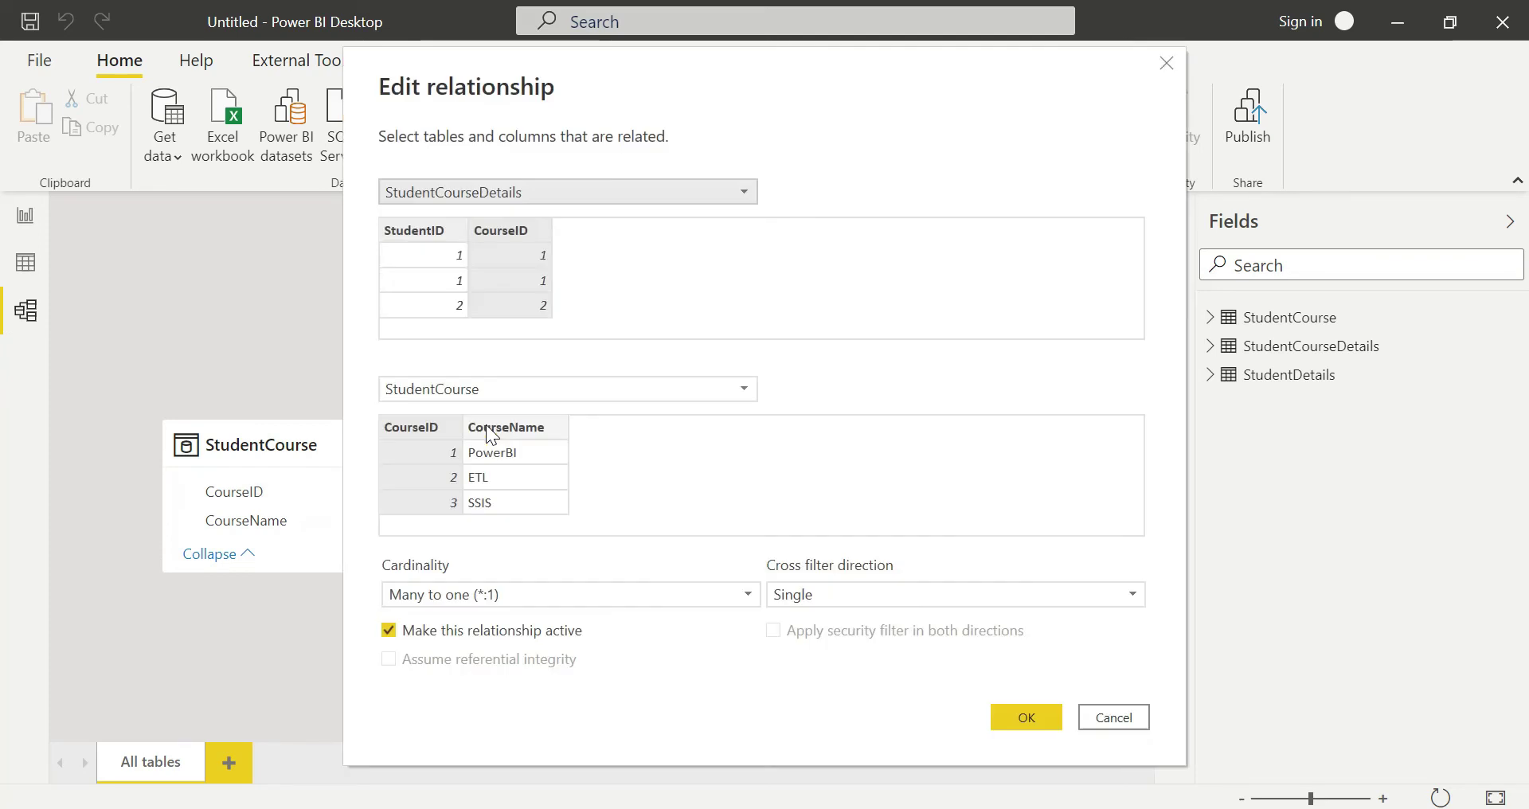
{"action": "left_click", "coordinate": [522, 184]}
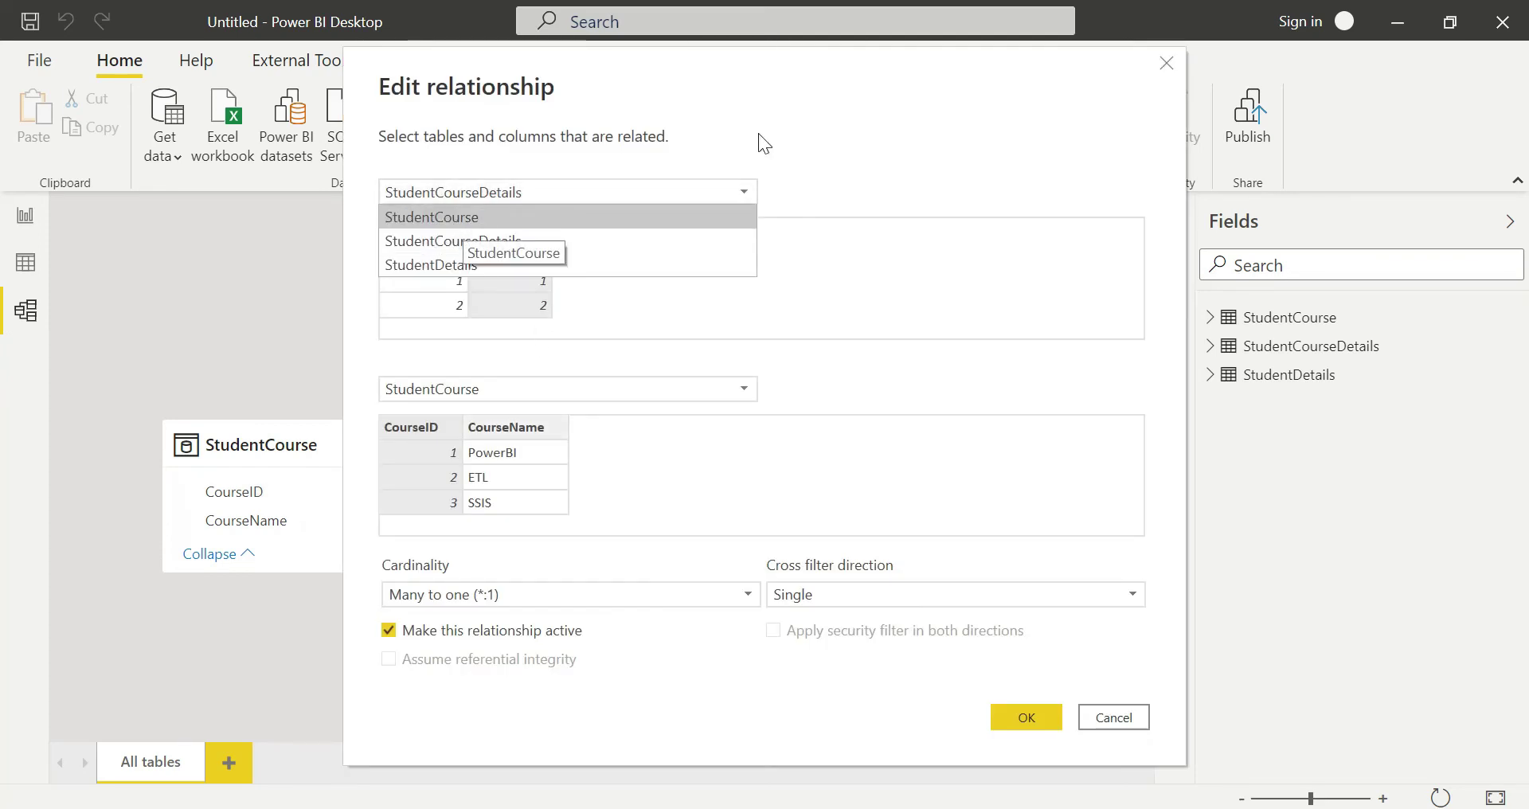
{"action": "left_click", "coordinate": [799, 111]}
{"action": "left_click", "coordinate": [513, 191]}
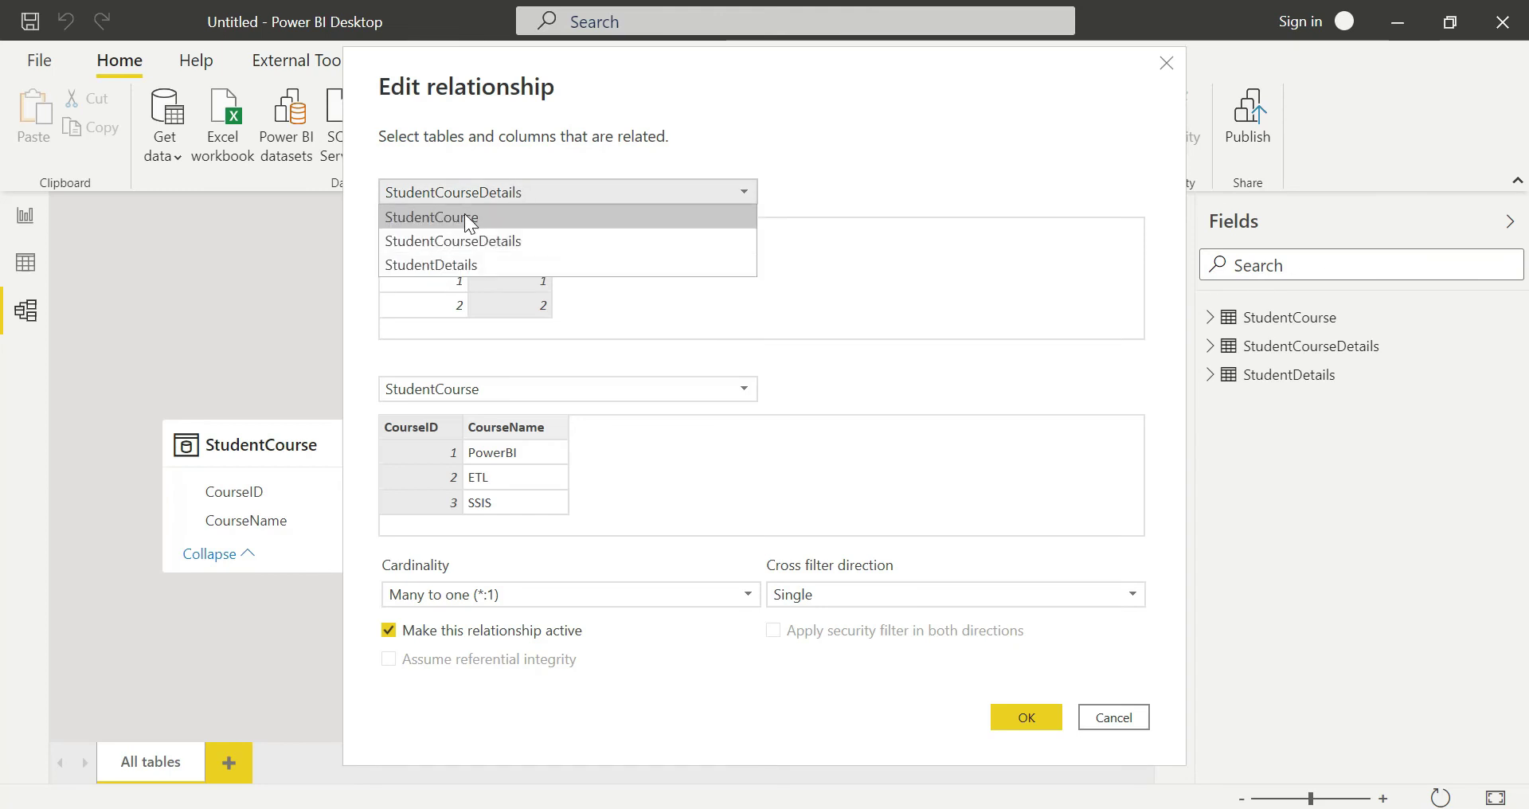
{"action": "left_click", "coordinate": [462, 212]}
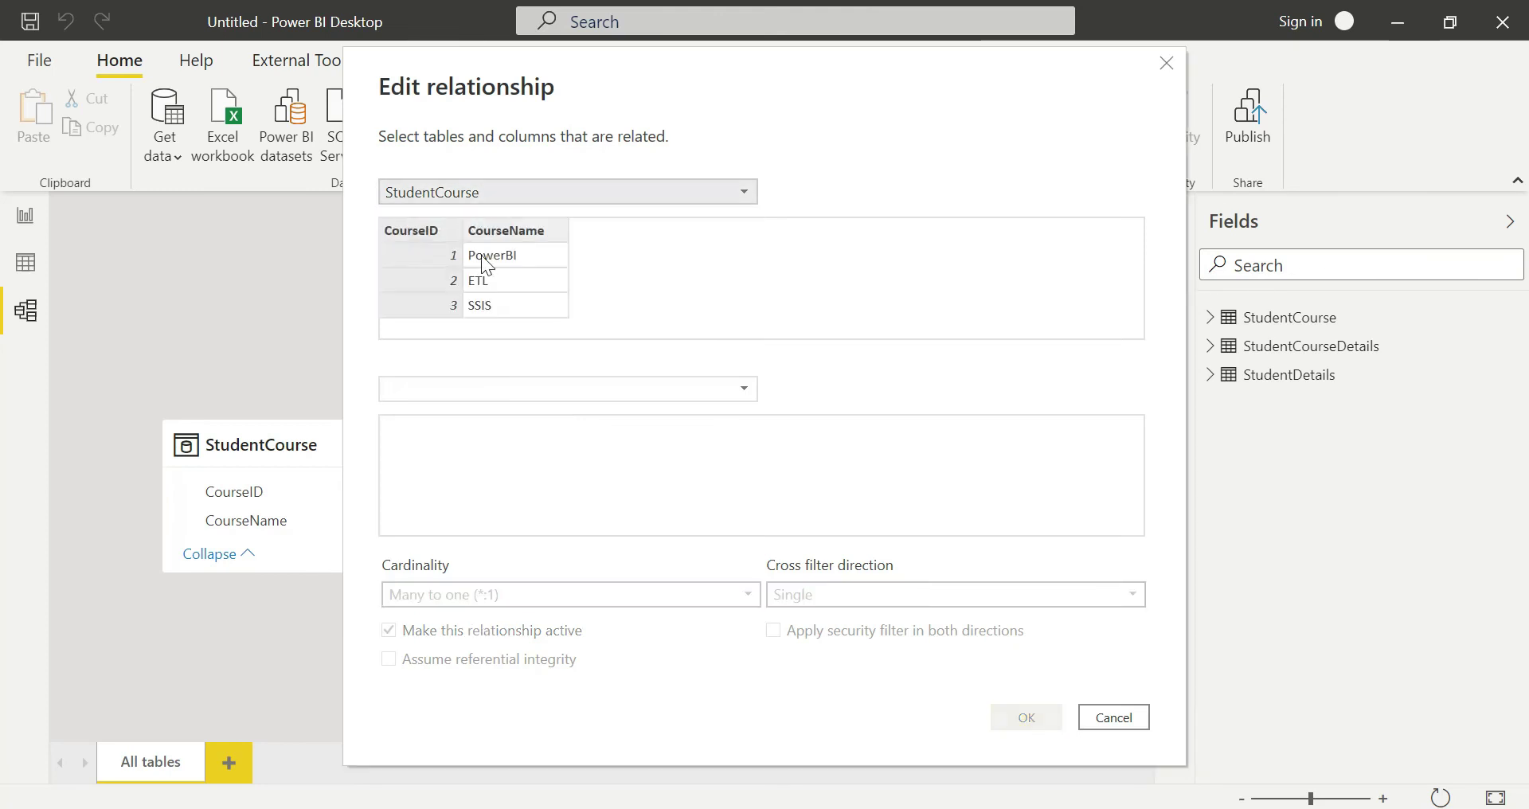
{"action": "left_click", "coordinate": [489, 389]}
{"action": "left_click", "coordinate": [462, 416]}
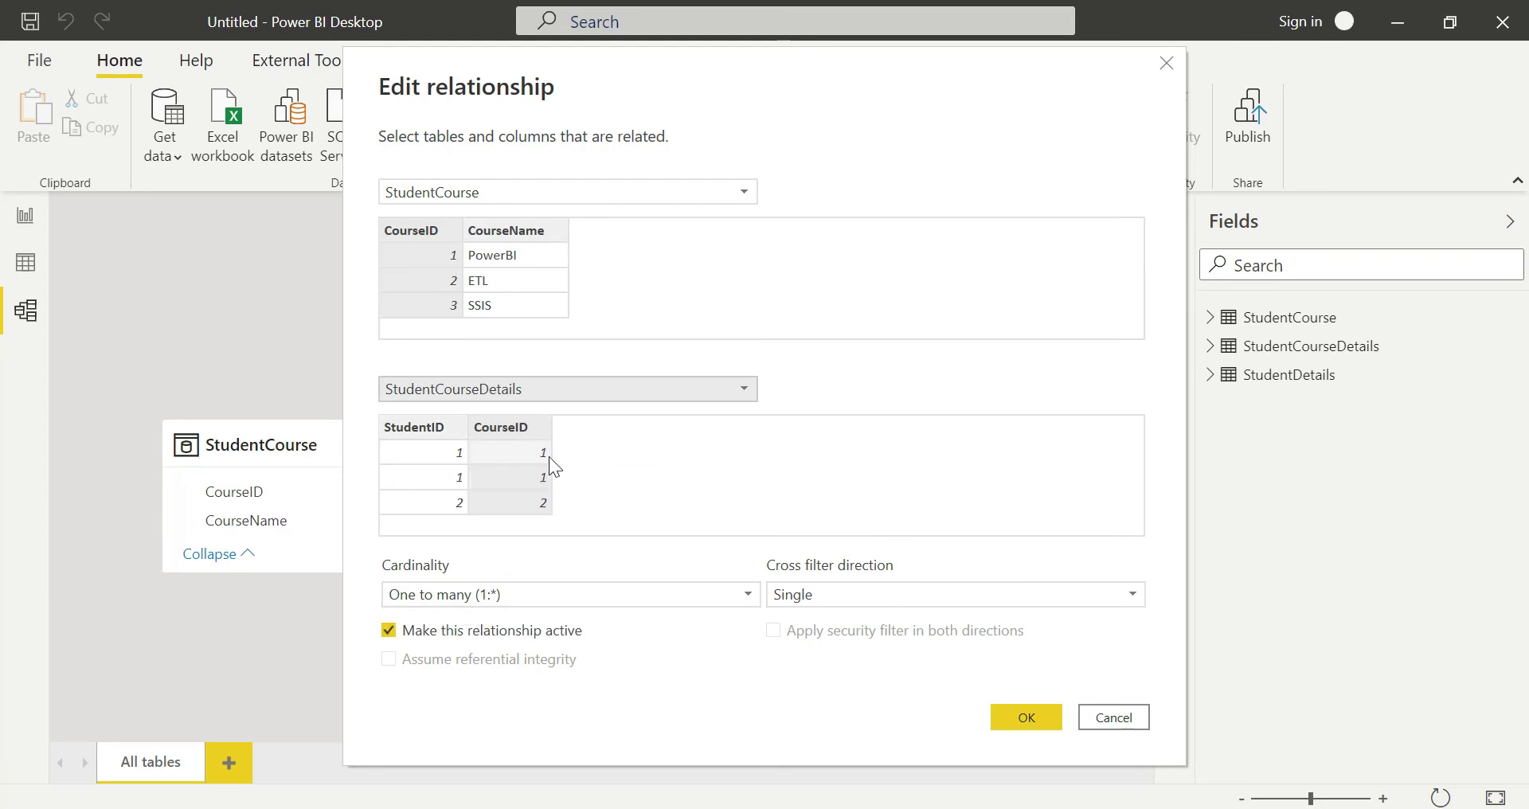
{"action": "left_click", "coordinate": [1022, 718]}
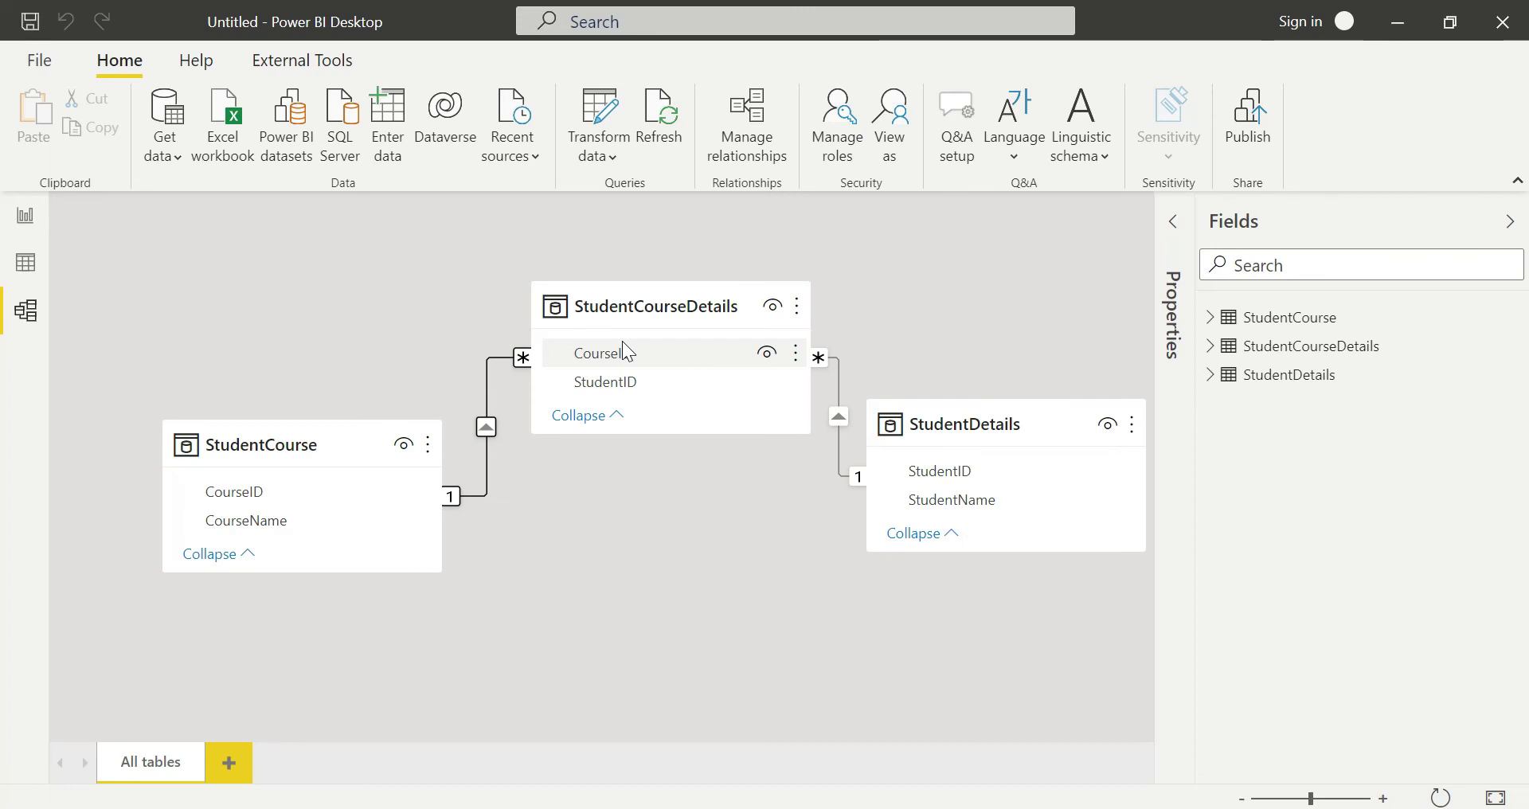
{"action": "mouse_move", "coordinate": [430, 450]}
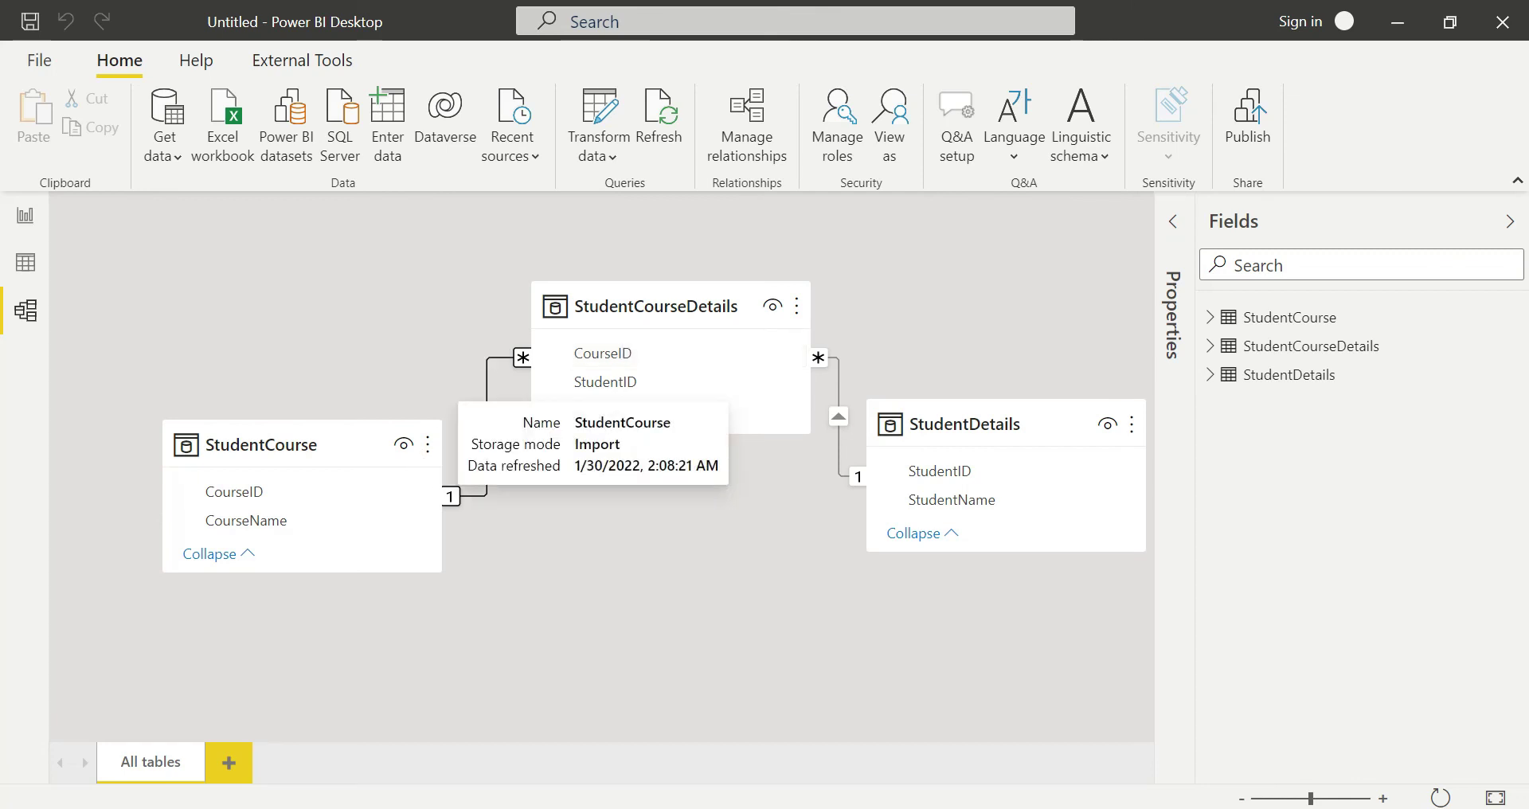
{"action": "left_click", "coordinate": [23, 222]}
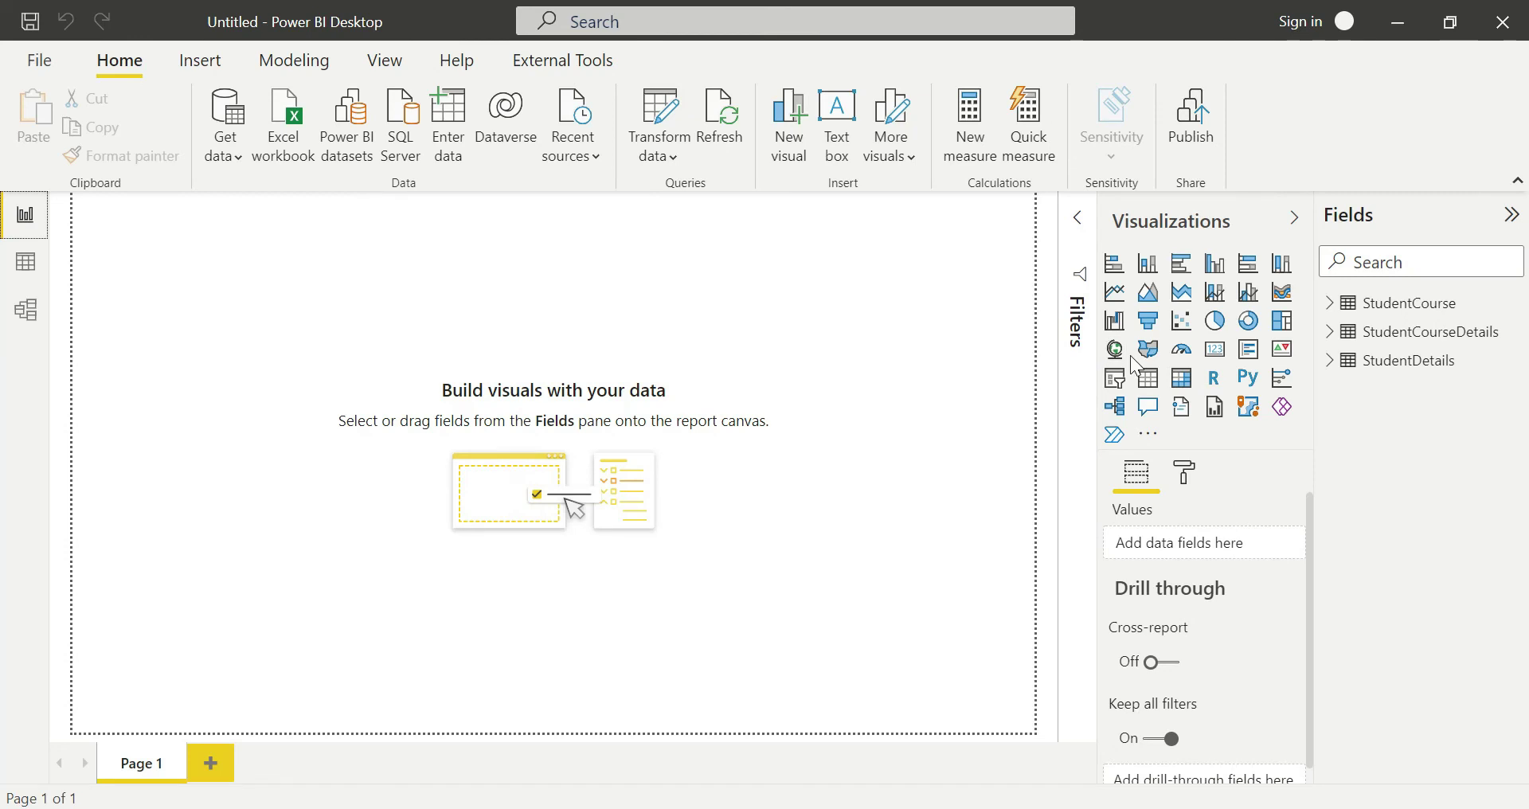
- Add a table visual with StudentName and CourseName, positioned in the middle of the page
{"action": "left_click", "coordinate": [1152, 386]}
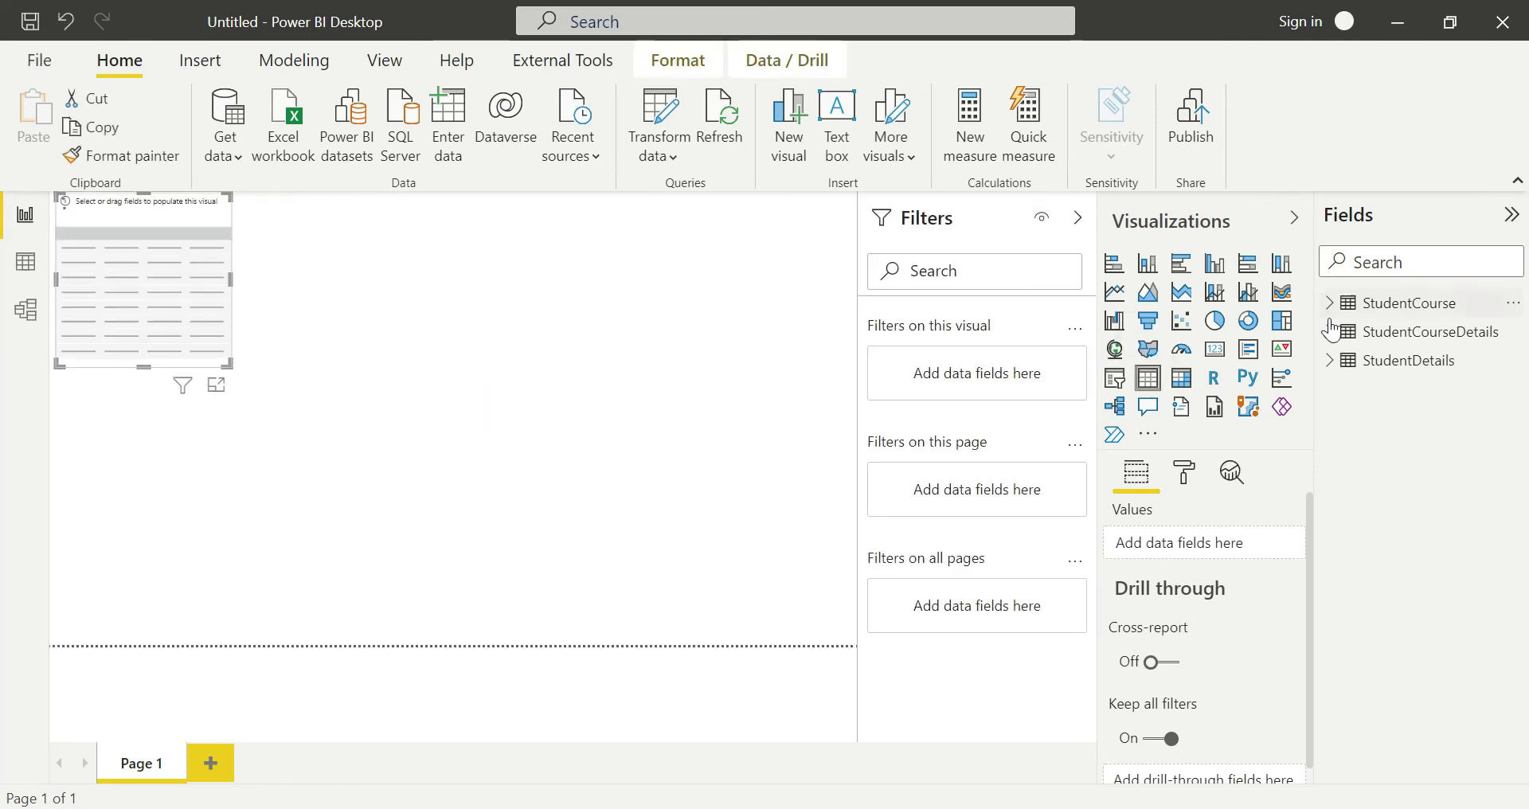
{"action": "left_click", "coordinate": [1329, 362]}
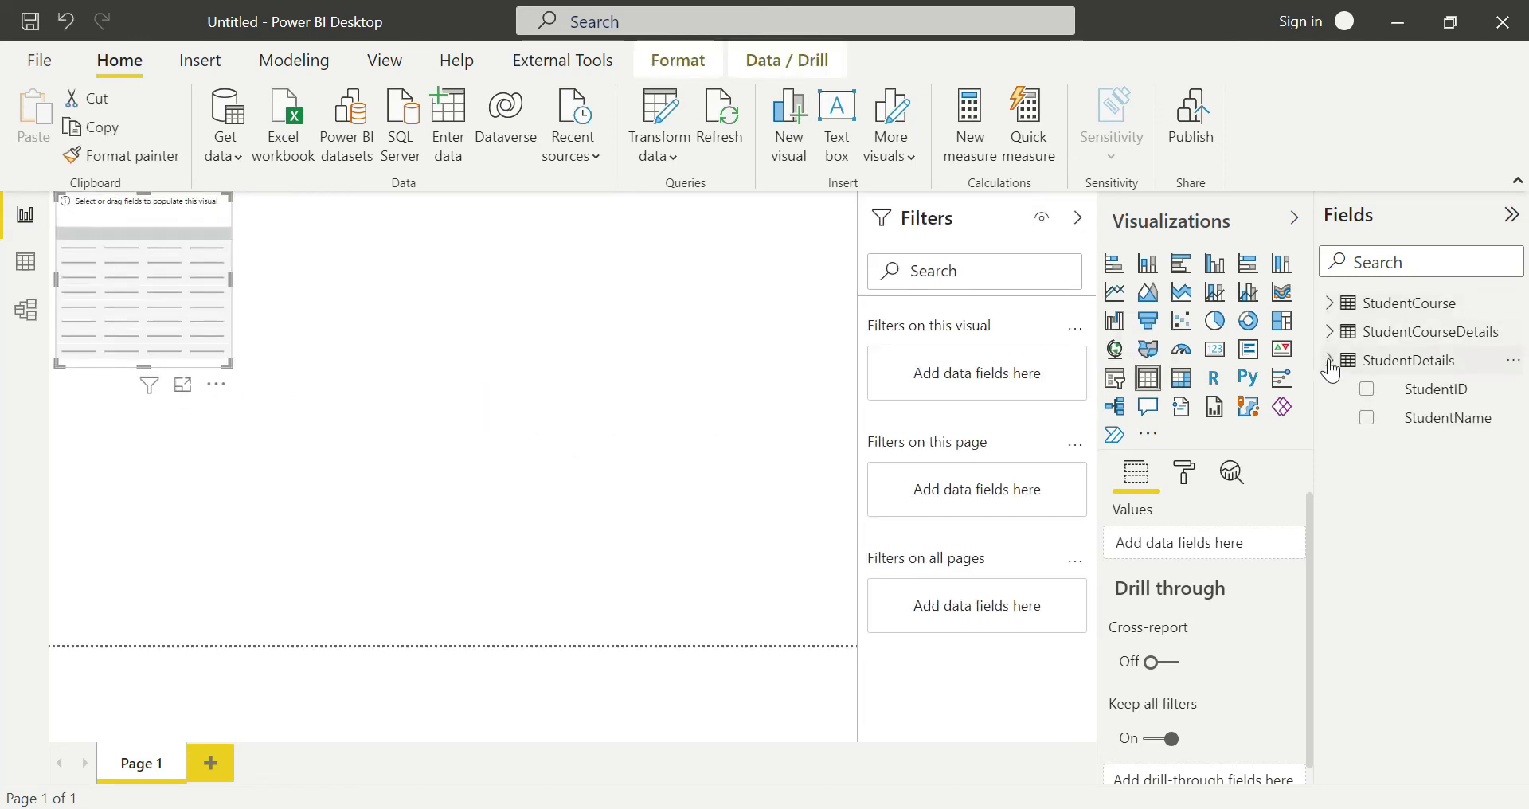
{"action": "left_click", "coordinate": [1367, 419]}
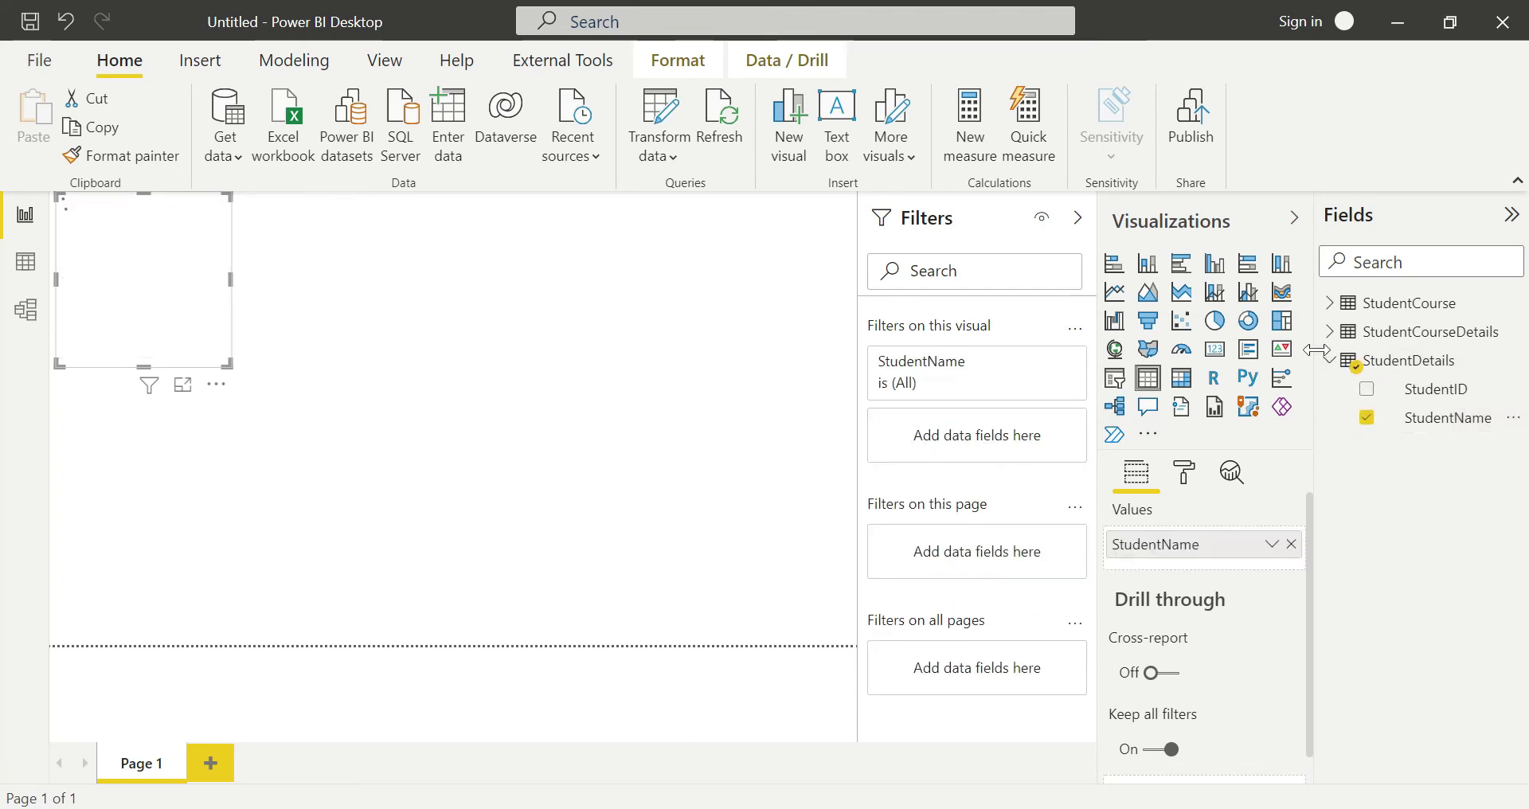
{"action": "left_click", "coordinate": [1329, 303]}
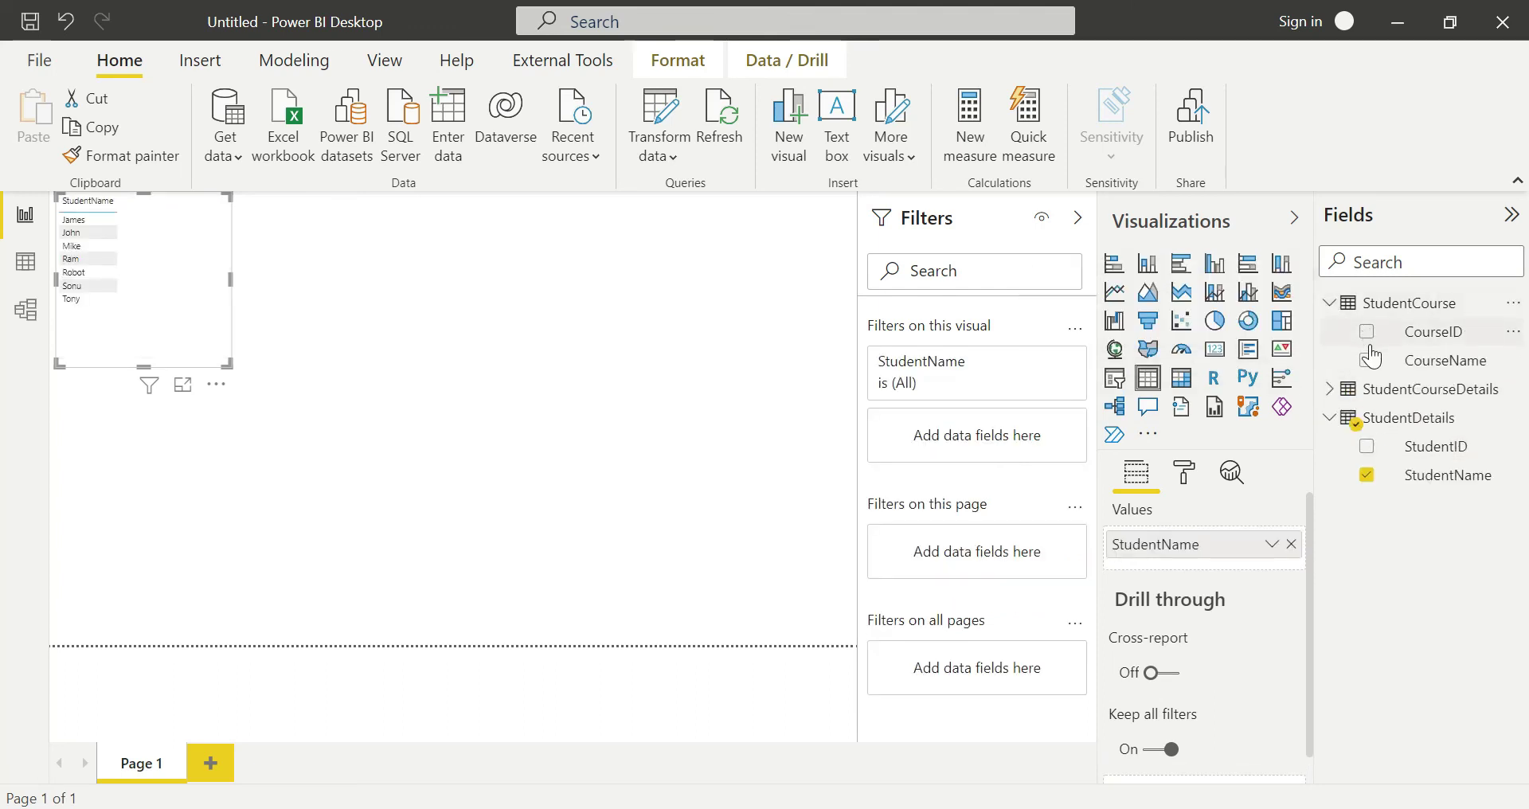
{"action": "left_click", "coordinate": [1366, 360]}
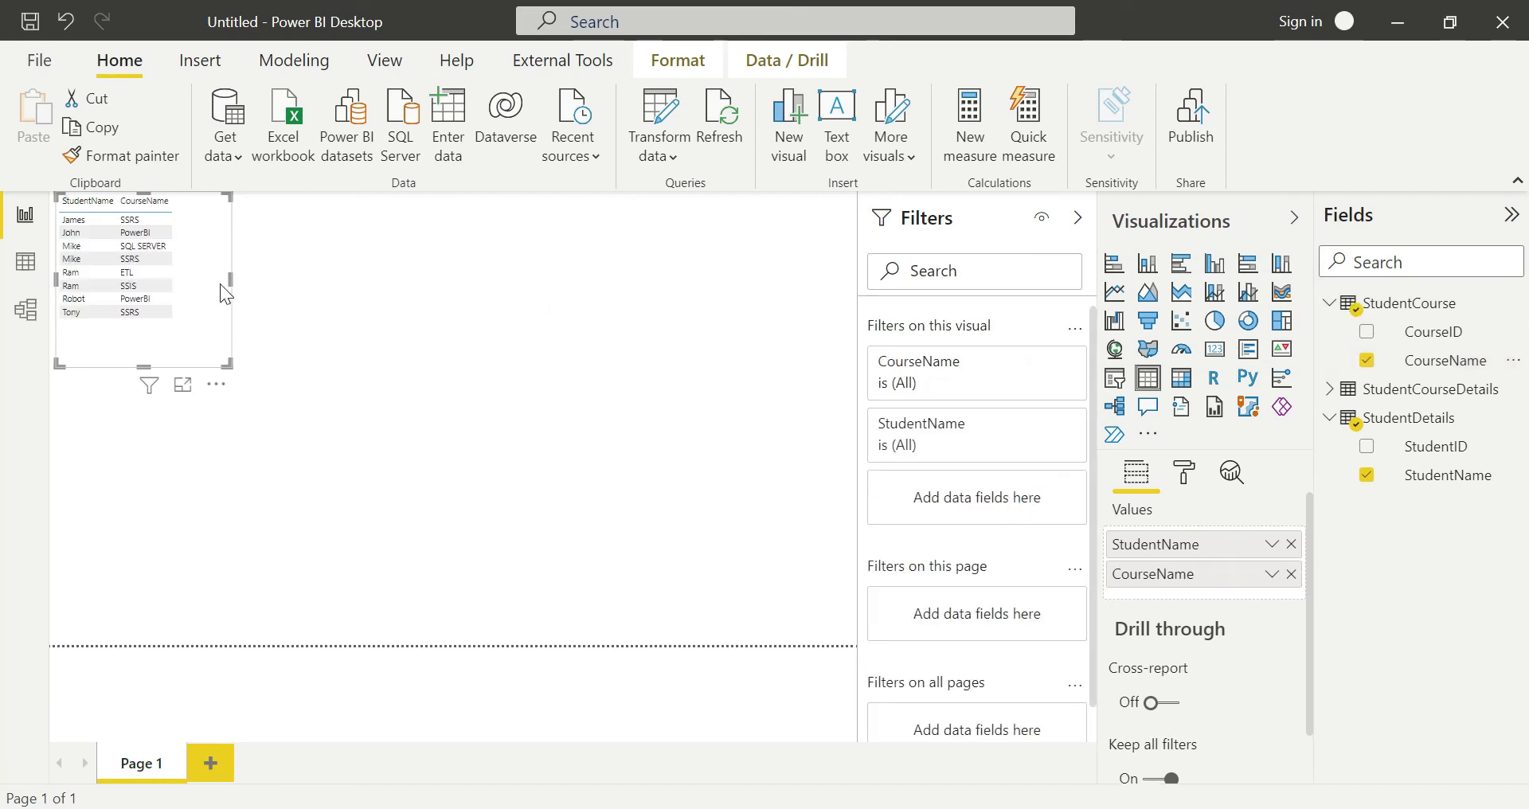
{"action": "left_click_drag", "start_coordinate": [204, 213], "coordinate": [519, 370]}
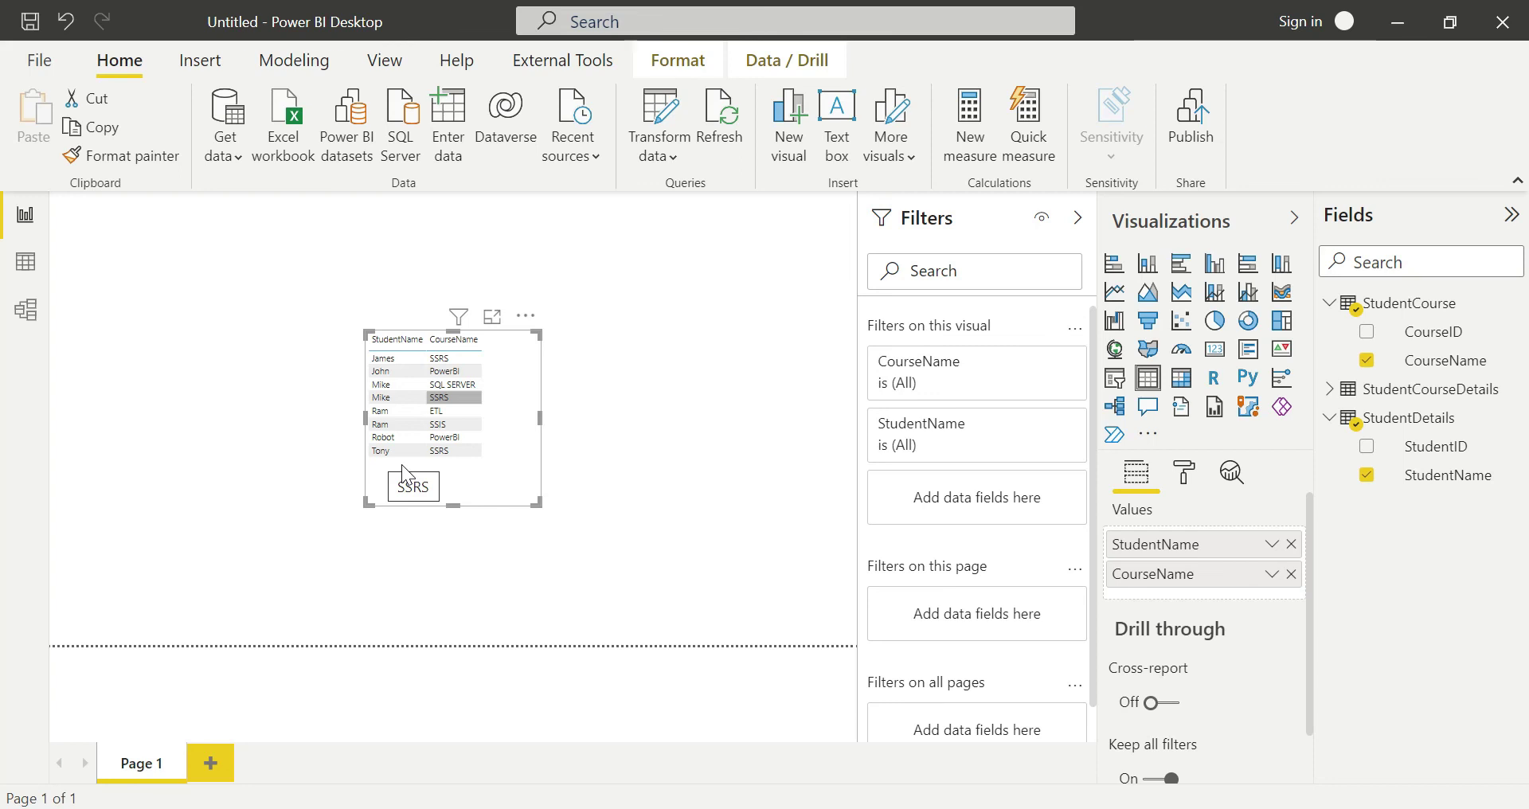
- Return to the Model view diagram of the three linked tables
{"action": "left_click", "coordinate": [25, 310]}
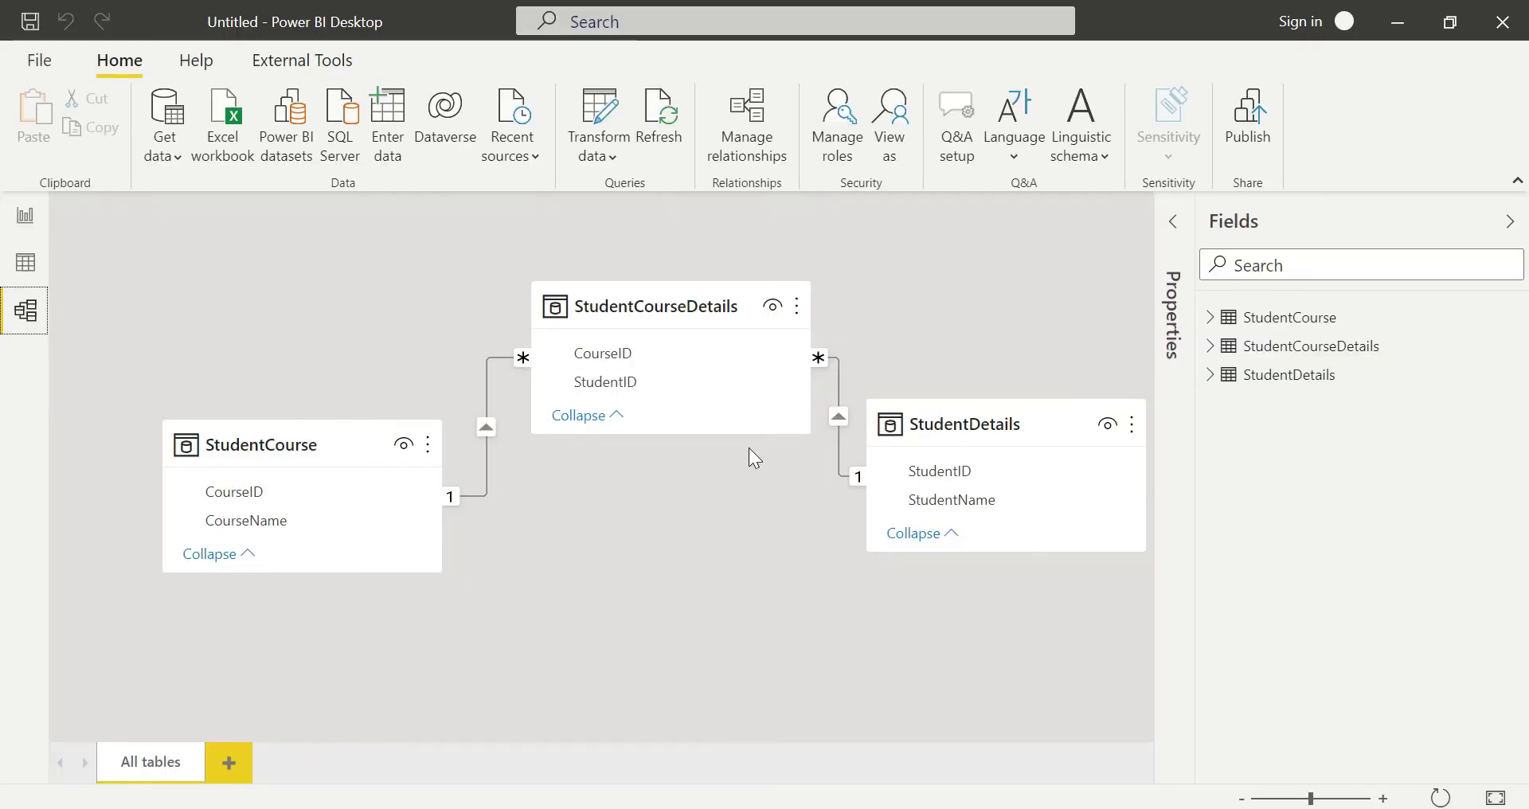